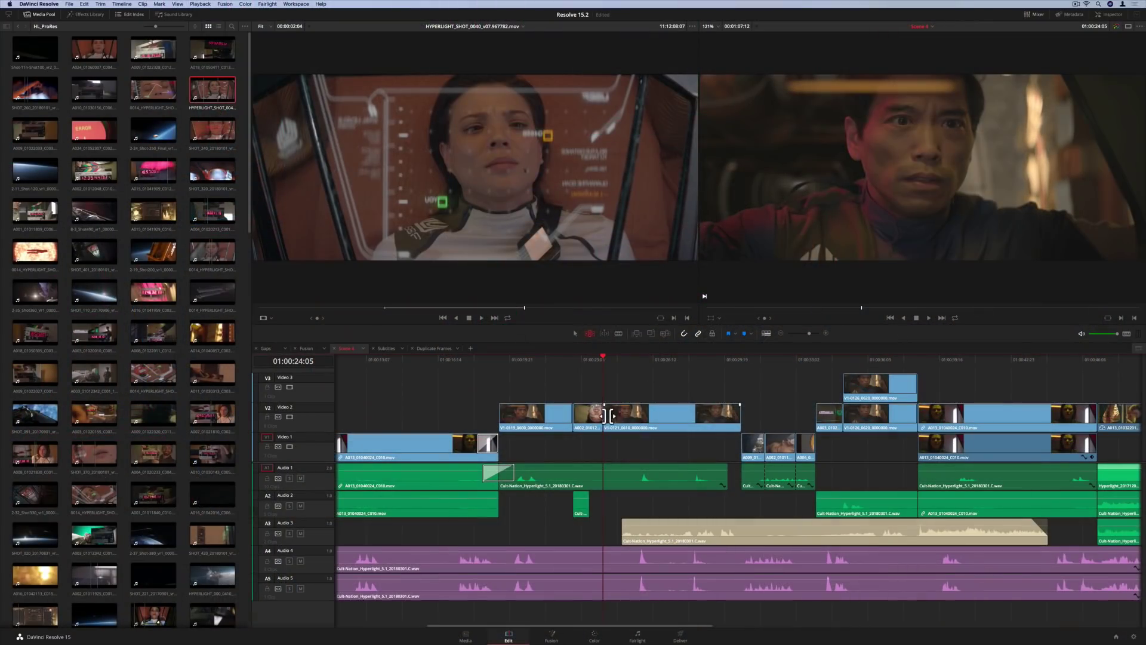
Trim the Video 2 edit point +04:00 later and insert the HYPERLIGHT clip onto Video 1.
drag(603, 418, 631, 423)
click(637, 334)
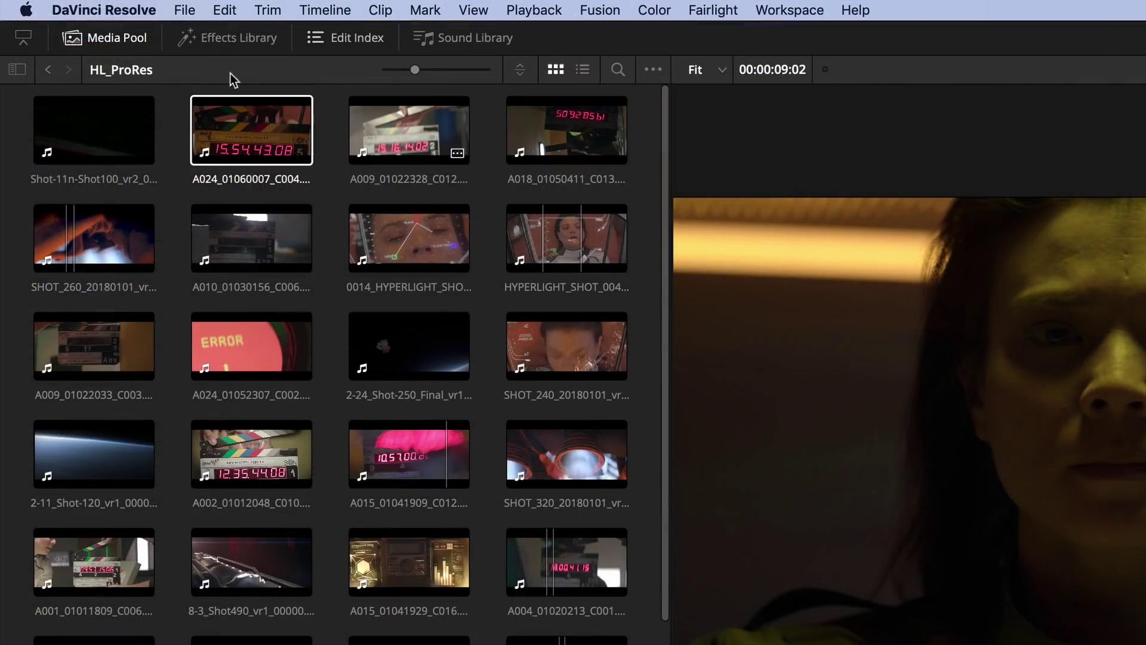
In Keyboard Customization, review the shortcut presets and the commands mapped to Shift+D.
click(104, 10)
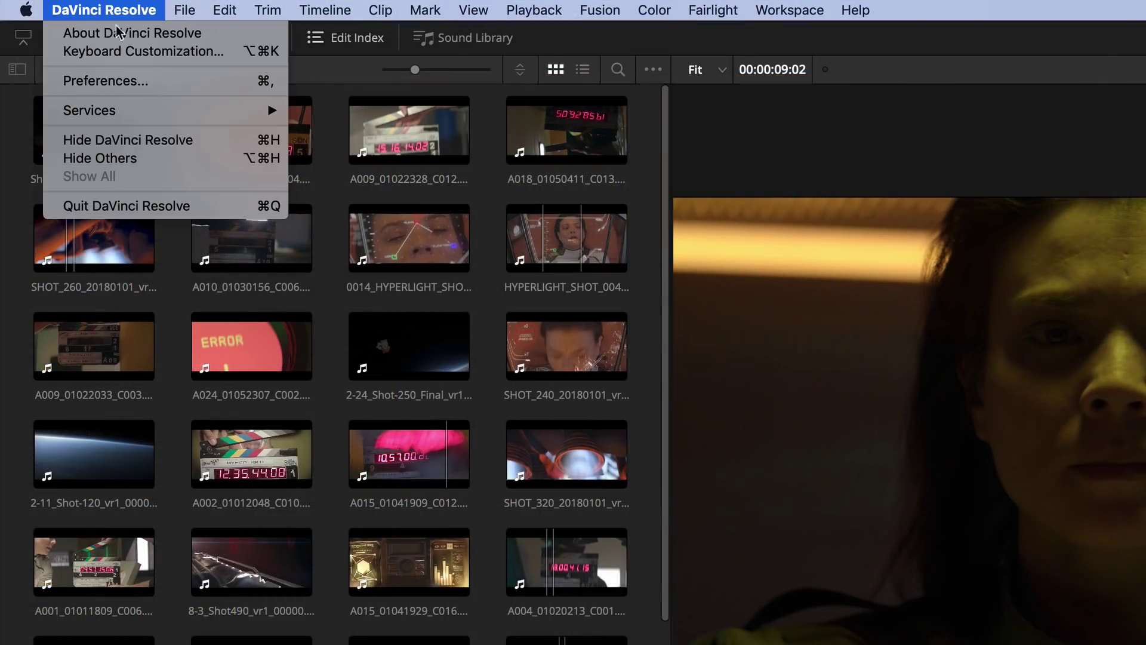
click(220, 53)
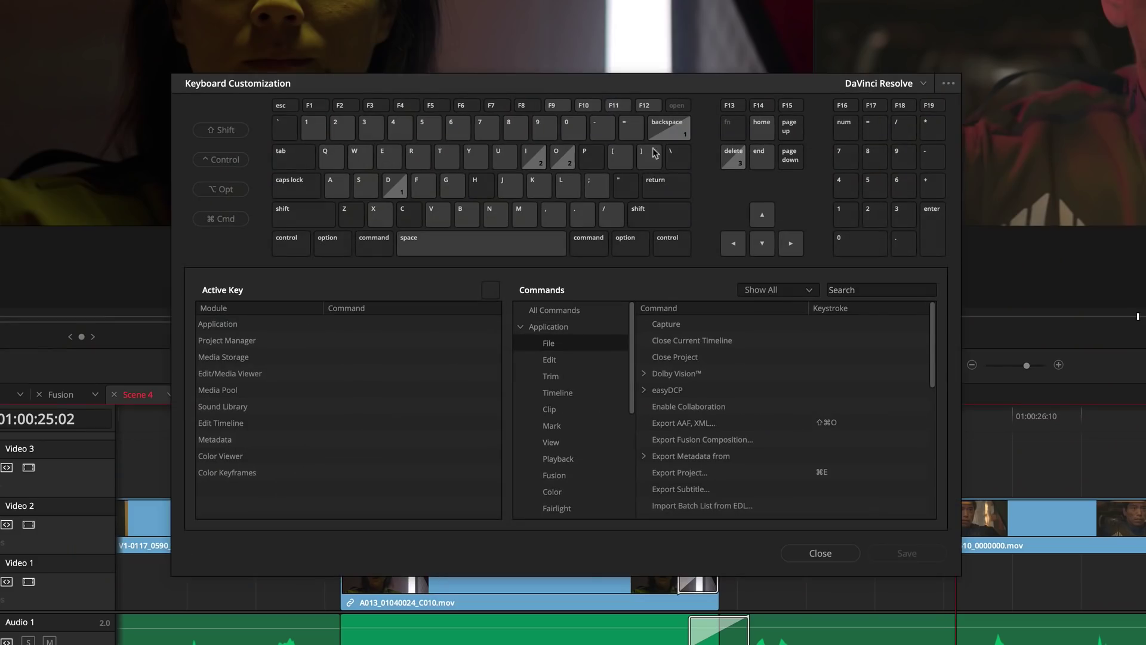
click(923, 83)
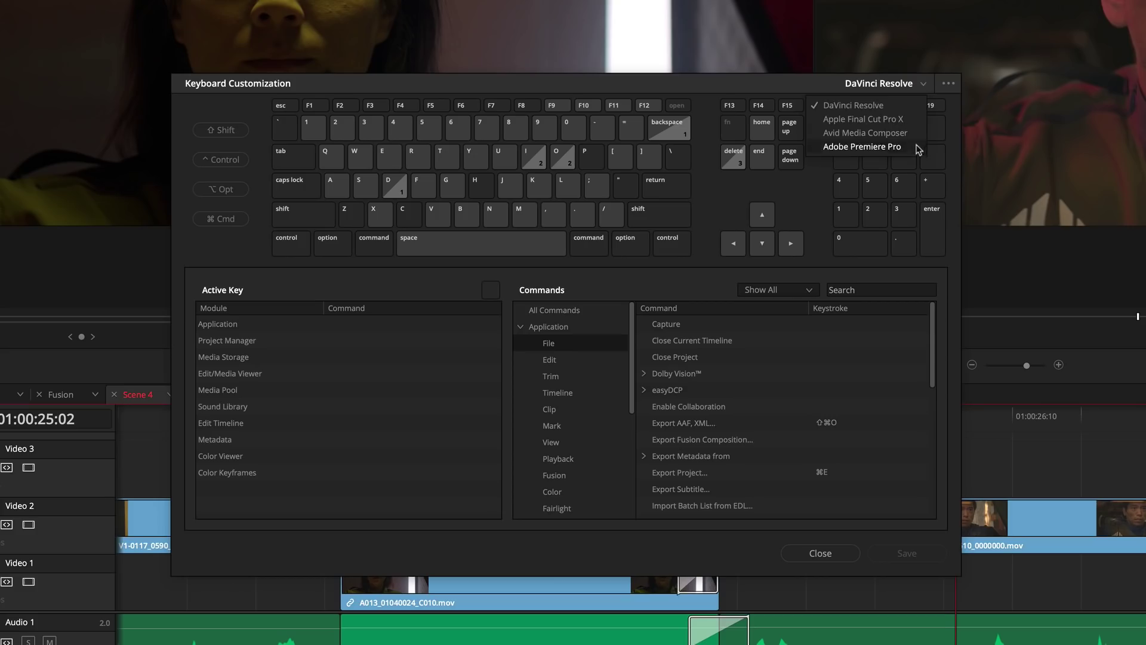
click(947, 83)
click(947, 84)
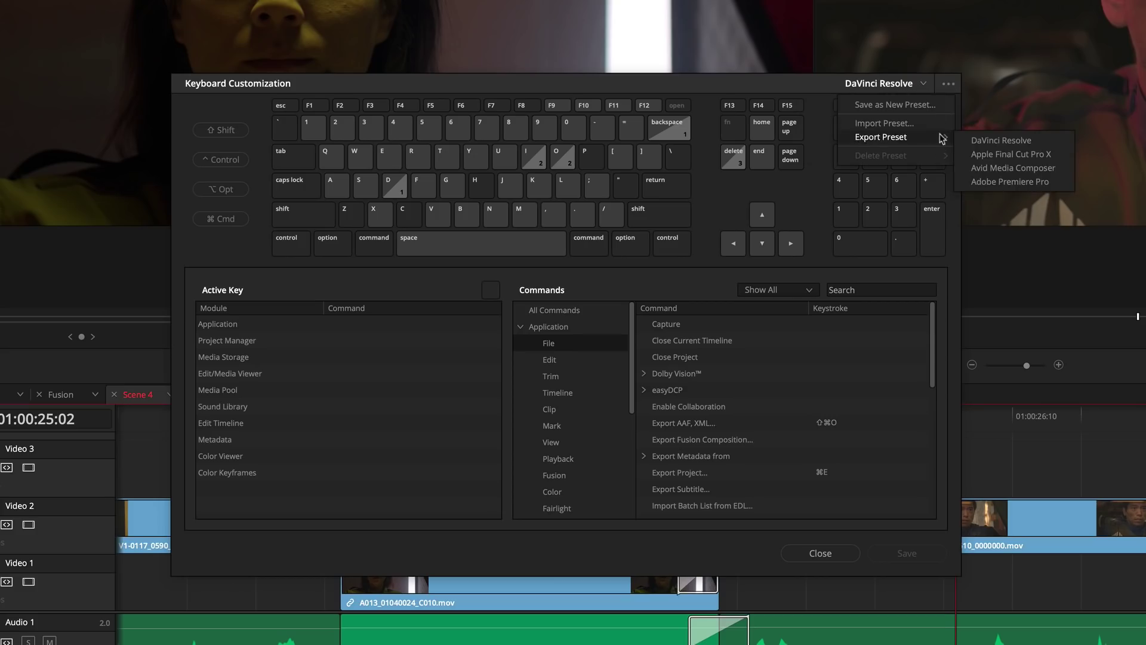
click(948, 84)
click(288, 218)
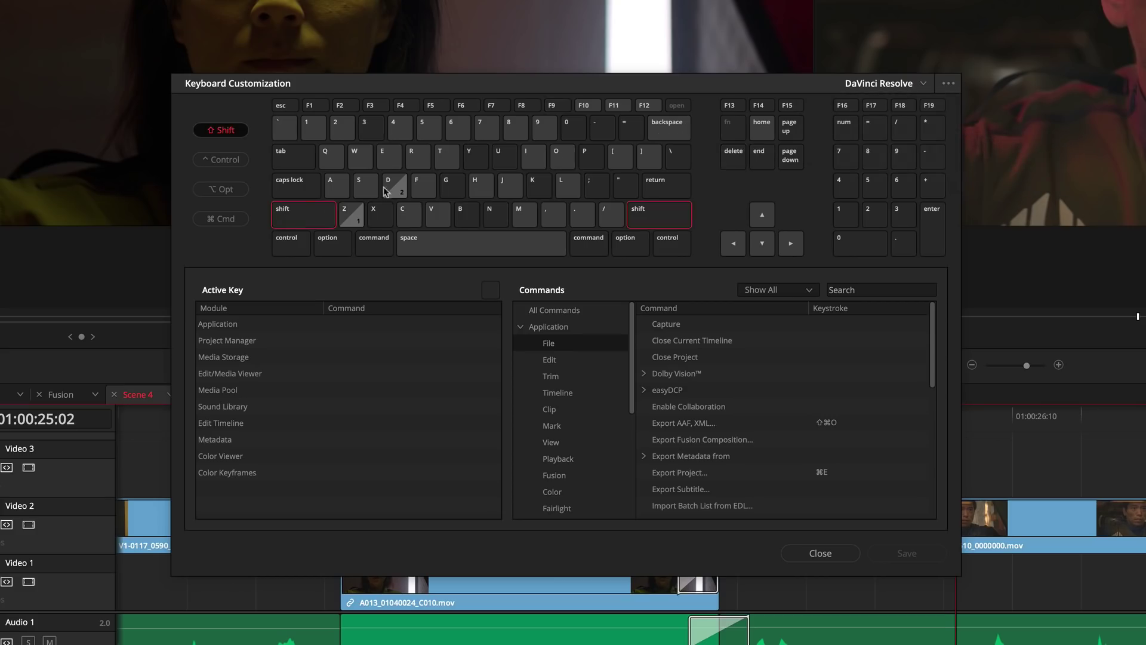
click(386, 191)
click(338, 380)
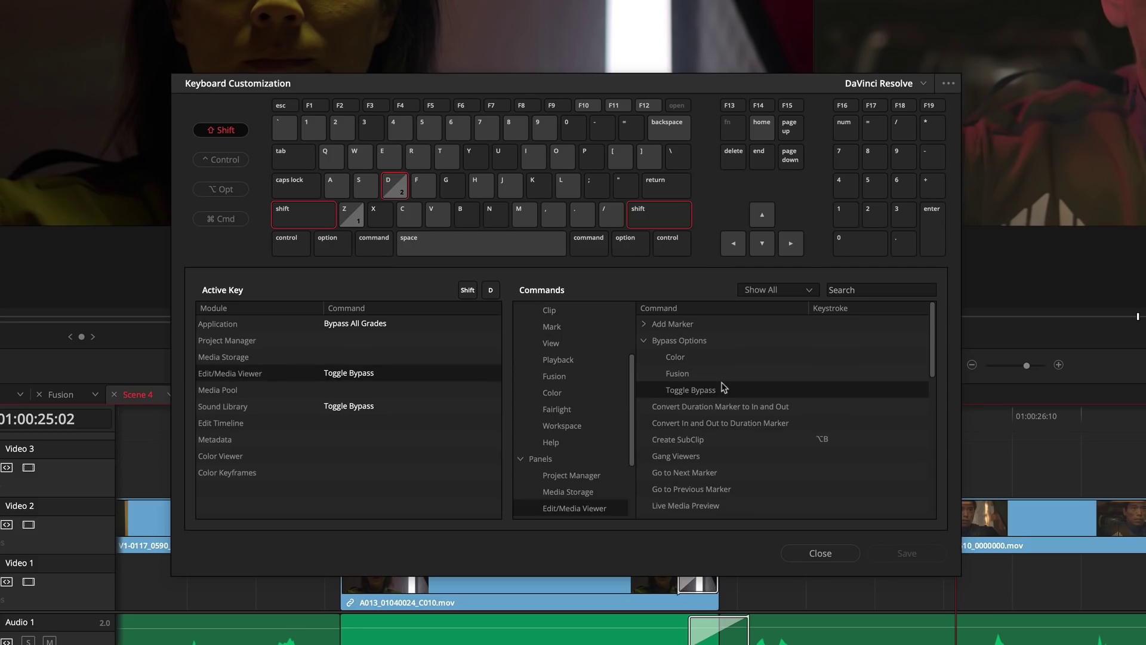
Search all commands for 'attribute' and assign Shift+Cmd+H to Clip Attributes.
scroll(632, 385, up, 3)
click(624, 310)
click(878, 291)
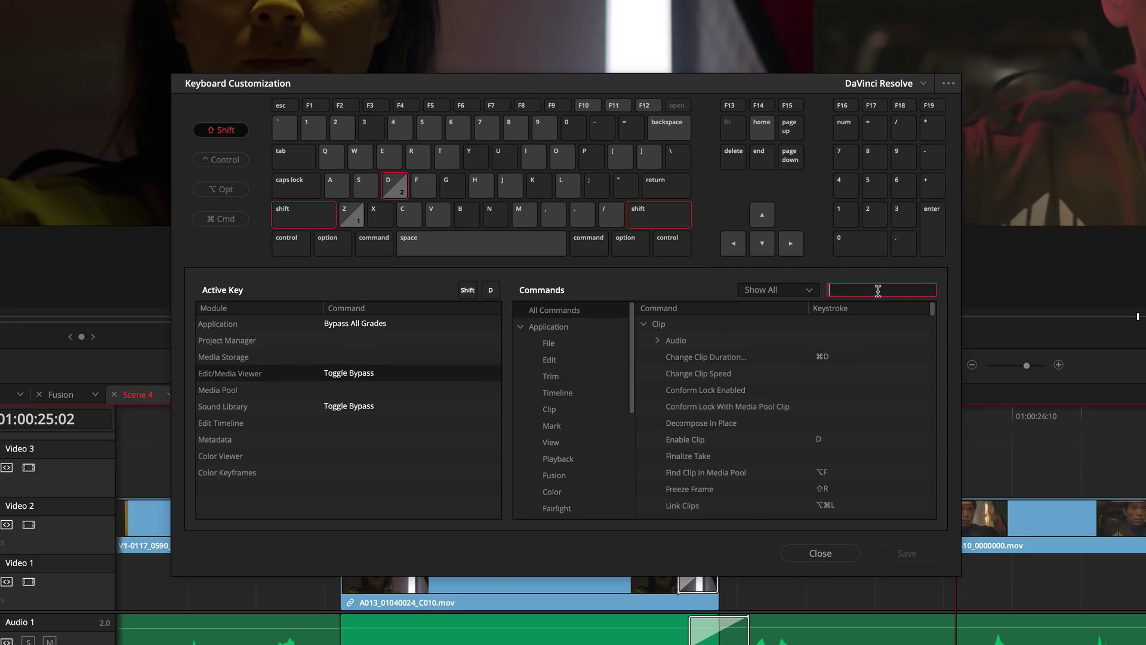
text(attribute)
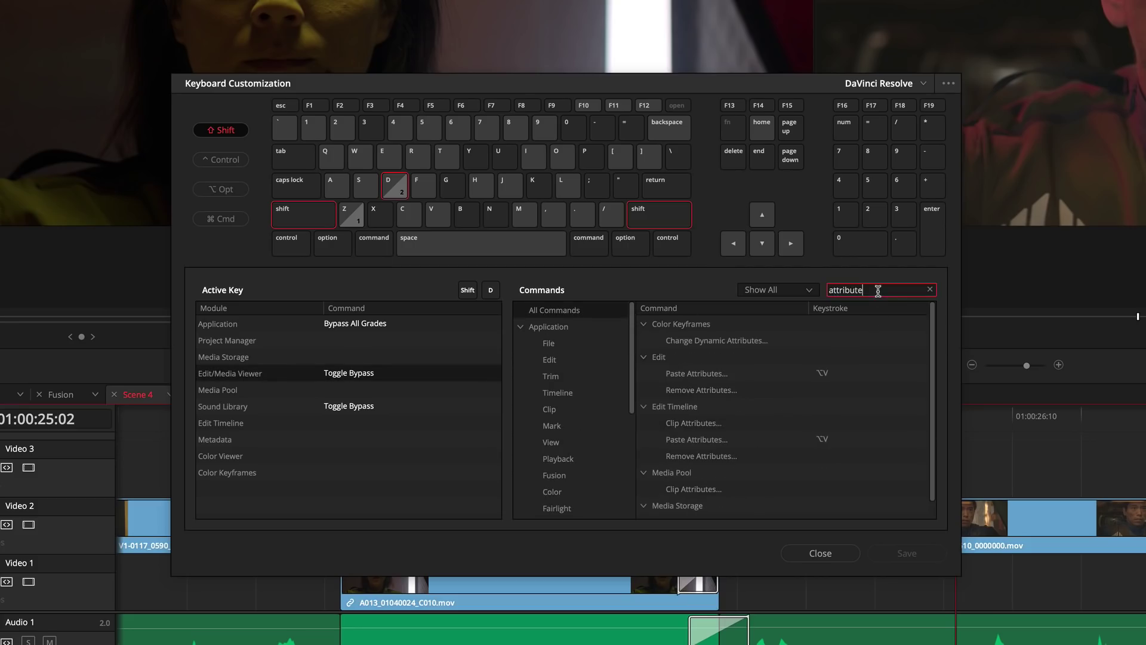
click(822, 422)
key(shift+super+h)
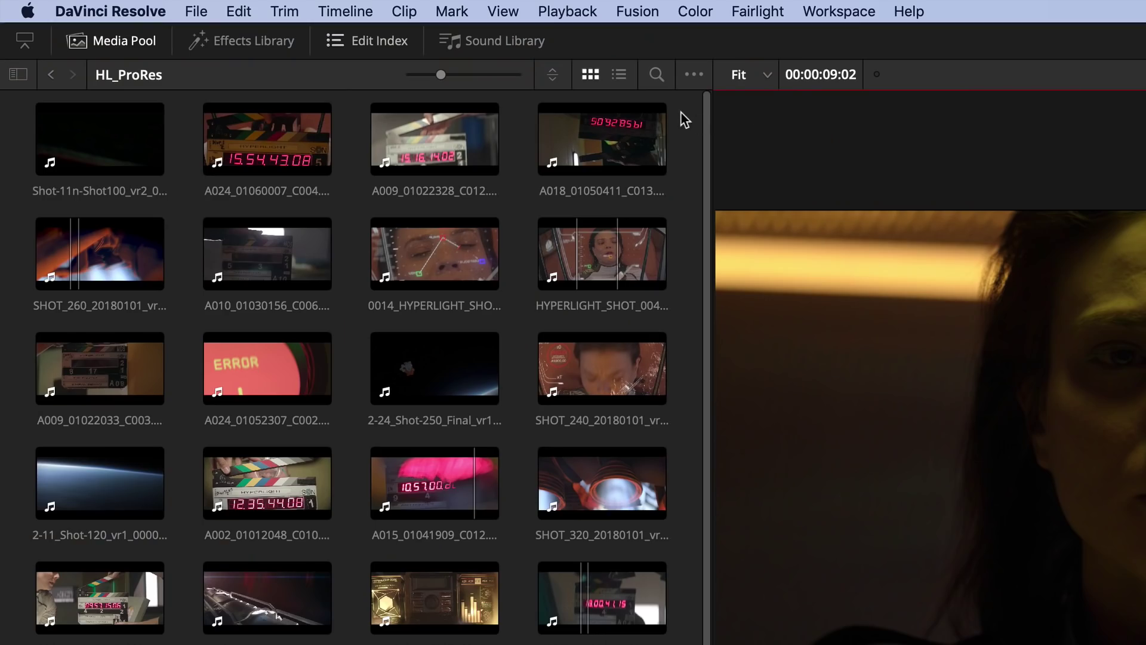
Bring up the Import Media dialog from File > Import File.
click(241, 41)
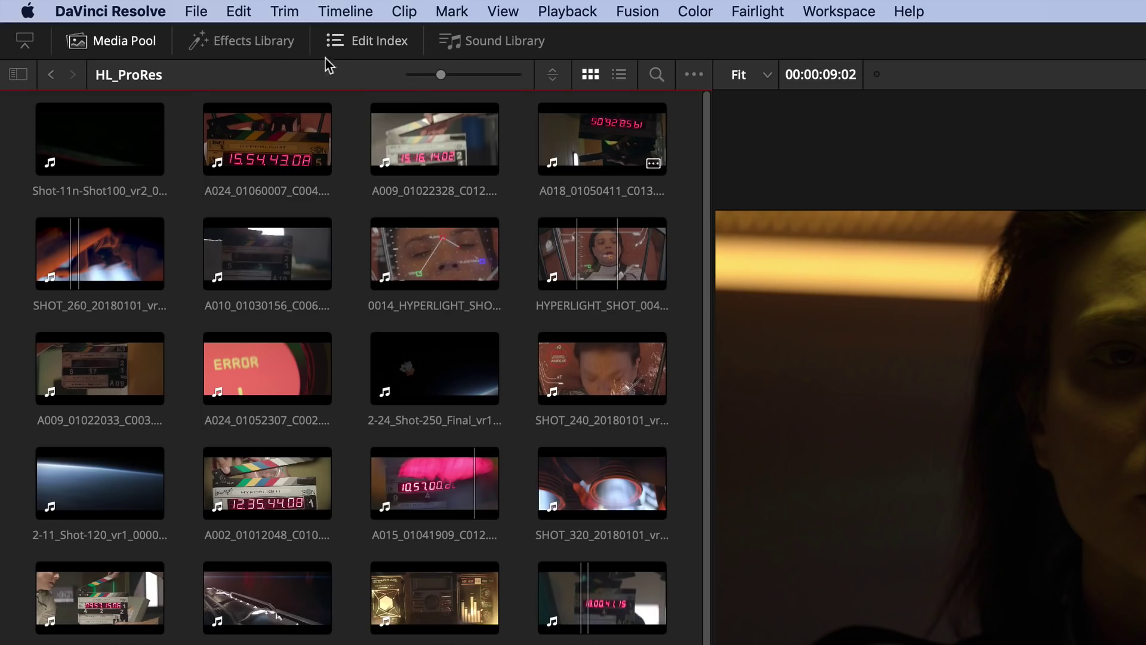
click(196, 11)
mouse_move(340, 205)
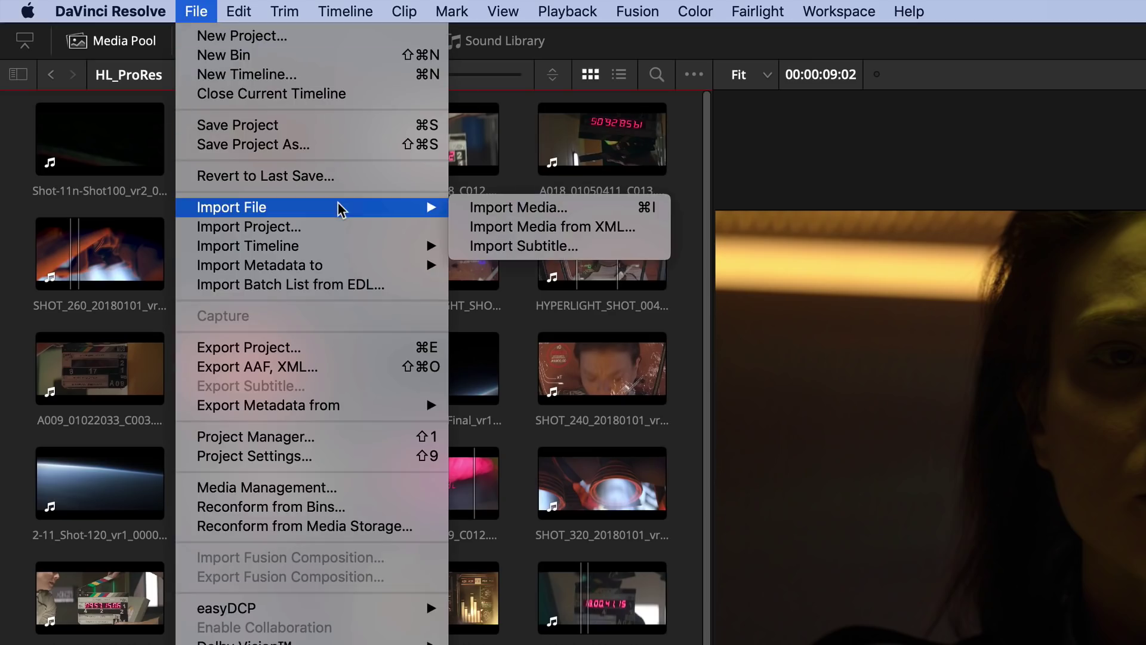
click(578, 209)
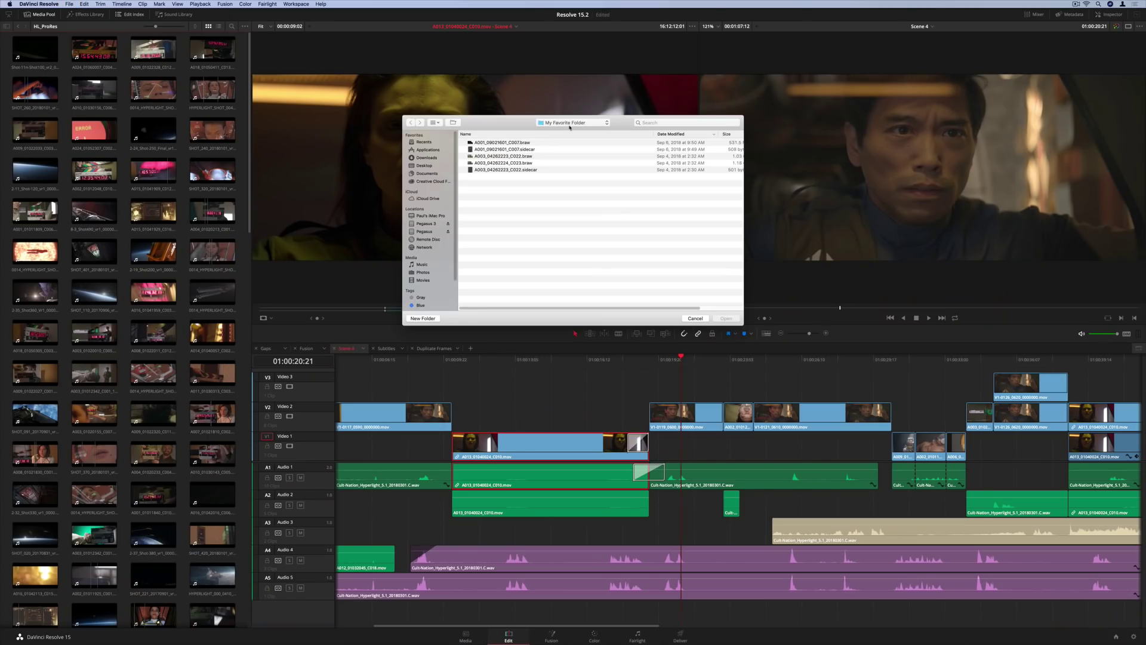
Return to the Delete Items history step and dim audio monitoring via Fairlight > Dim.
click(84, 4)
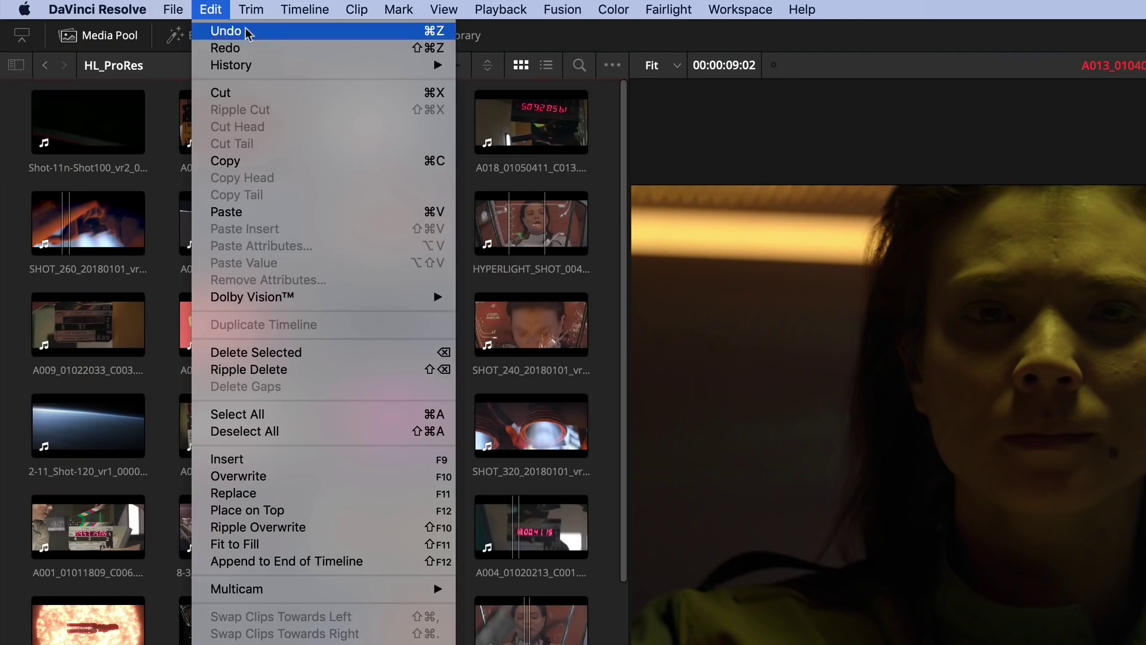
mouse_move(154, 26)
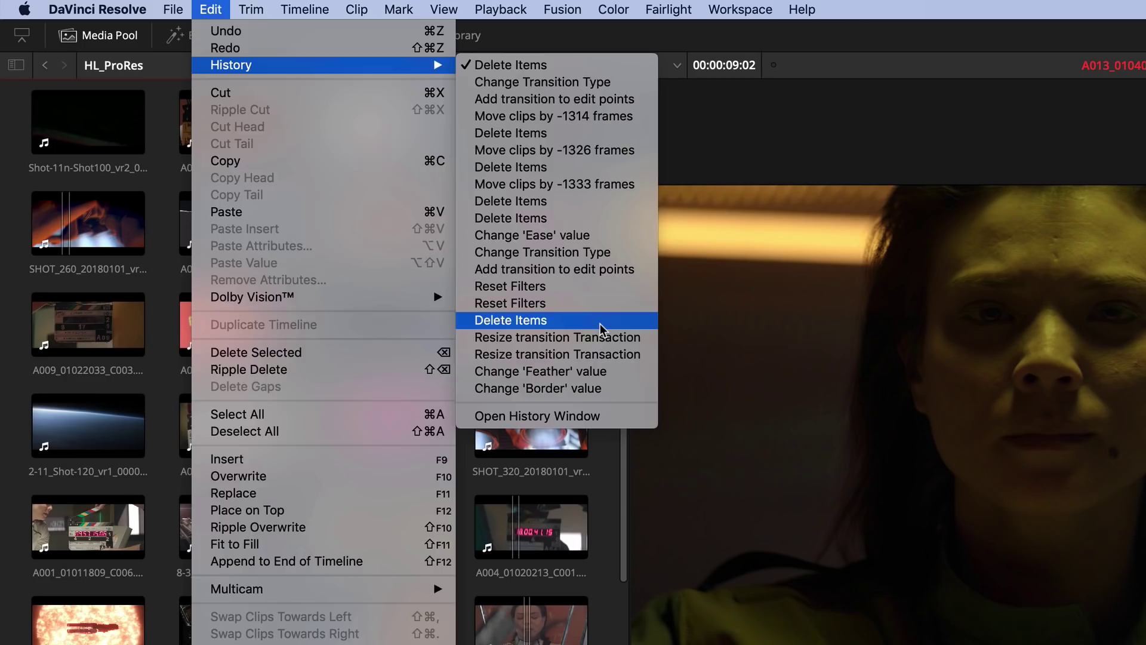
click(602, 322)
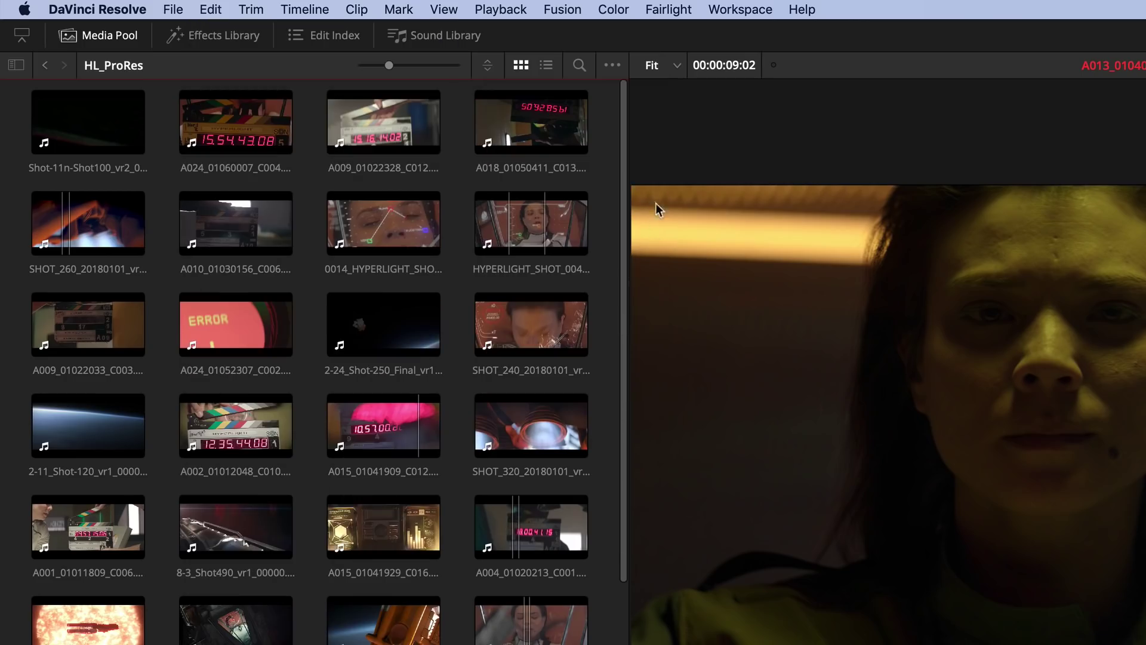
click(666, 9)
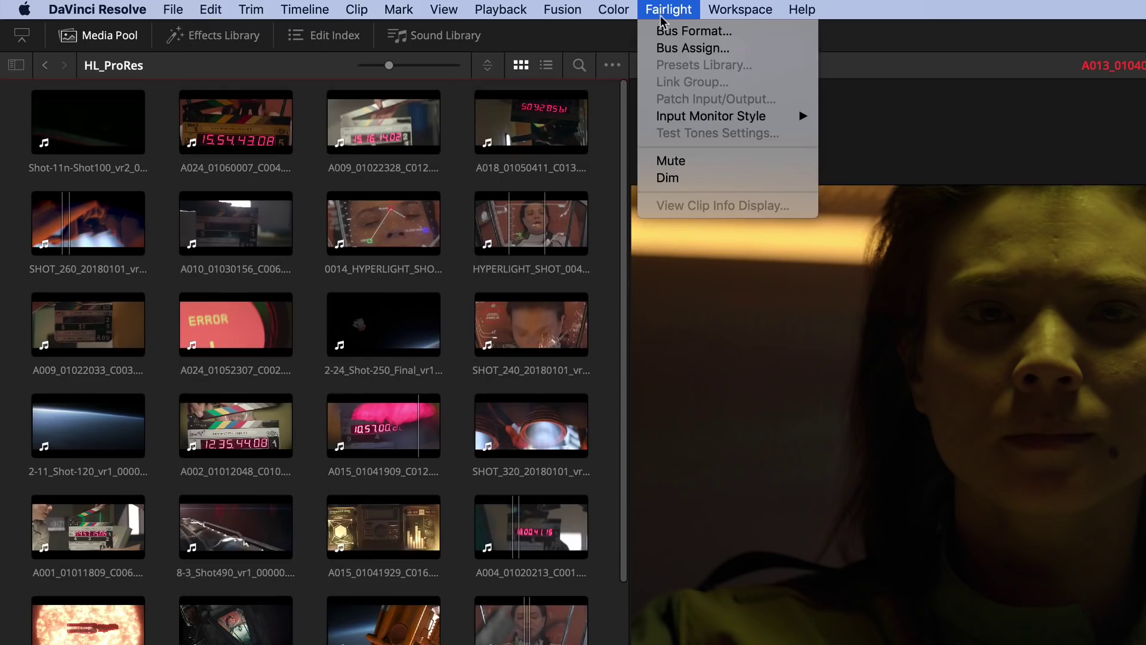
click(696, 178)
Open the Keyword Dictionary and toggle between the user and project keyword lists.
click(738, 9)
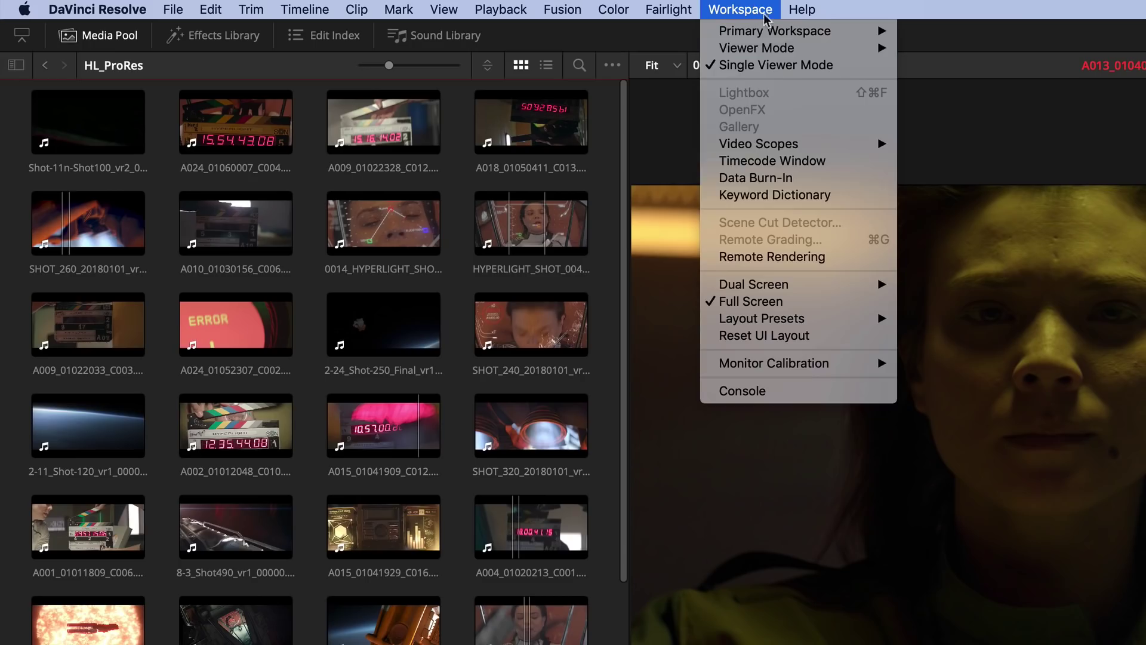
click(841, 200)
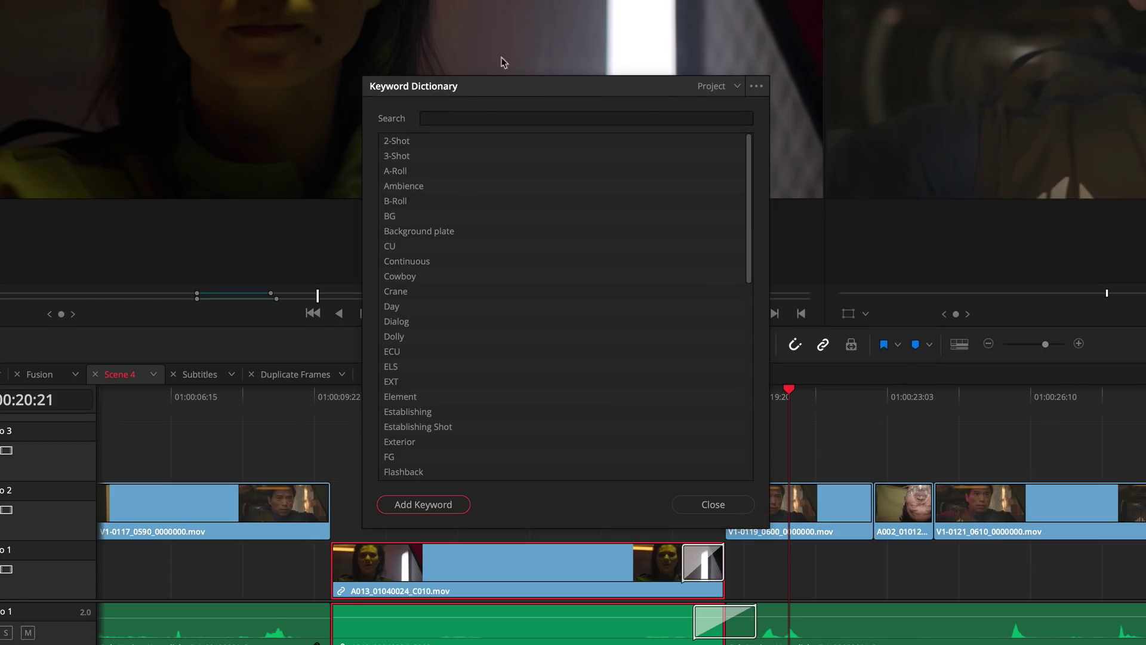
click(756, 86)
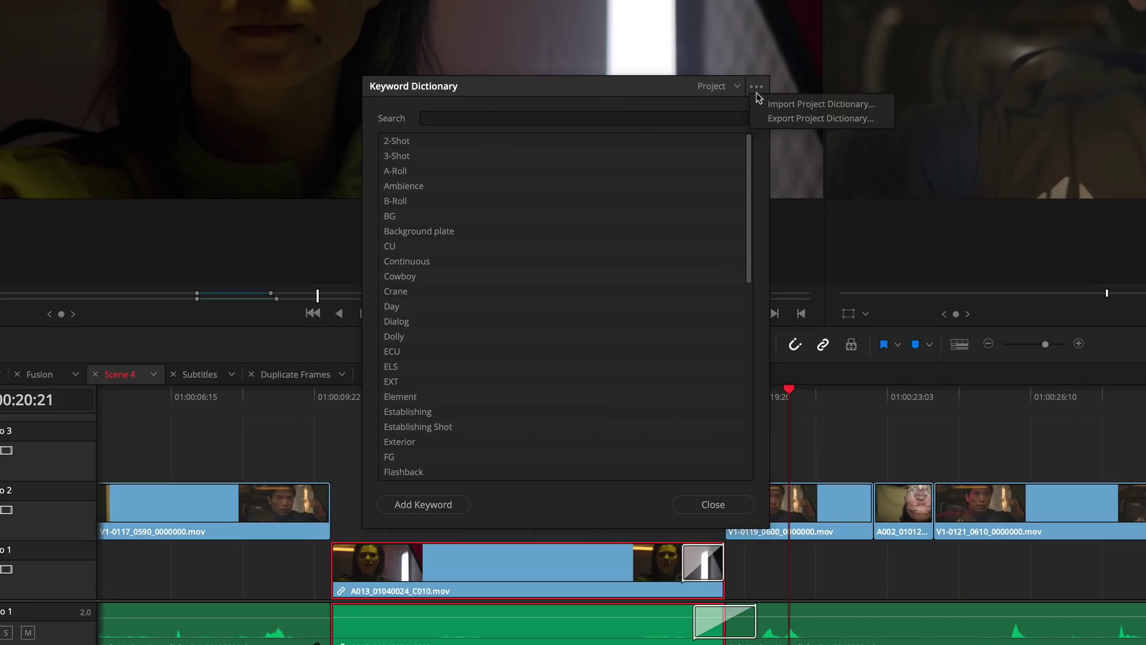
click(736, 87)
click(735, 87)
click(725, 119)
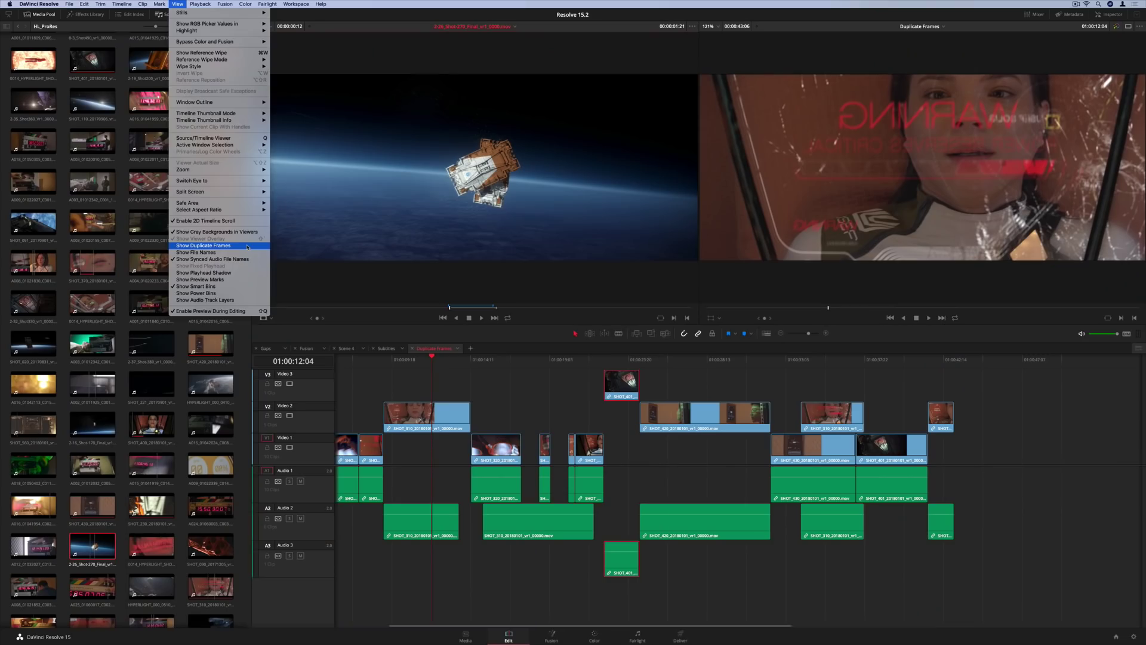
Mark duplicate frames and jump to the 57 duplicated frames at 01:00:34:03.
click(494, 493)
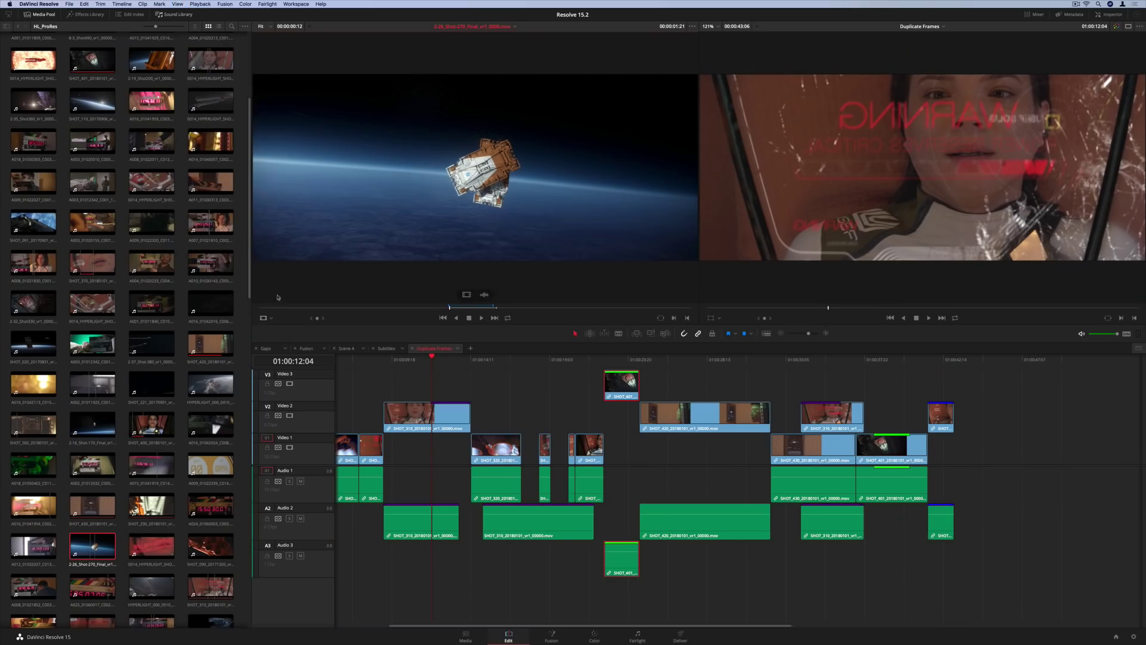
right_click(446, 422)
mouse_move(534, 386)
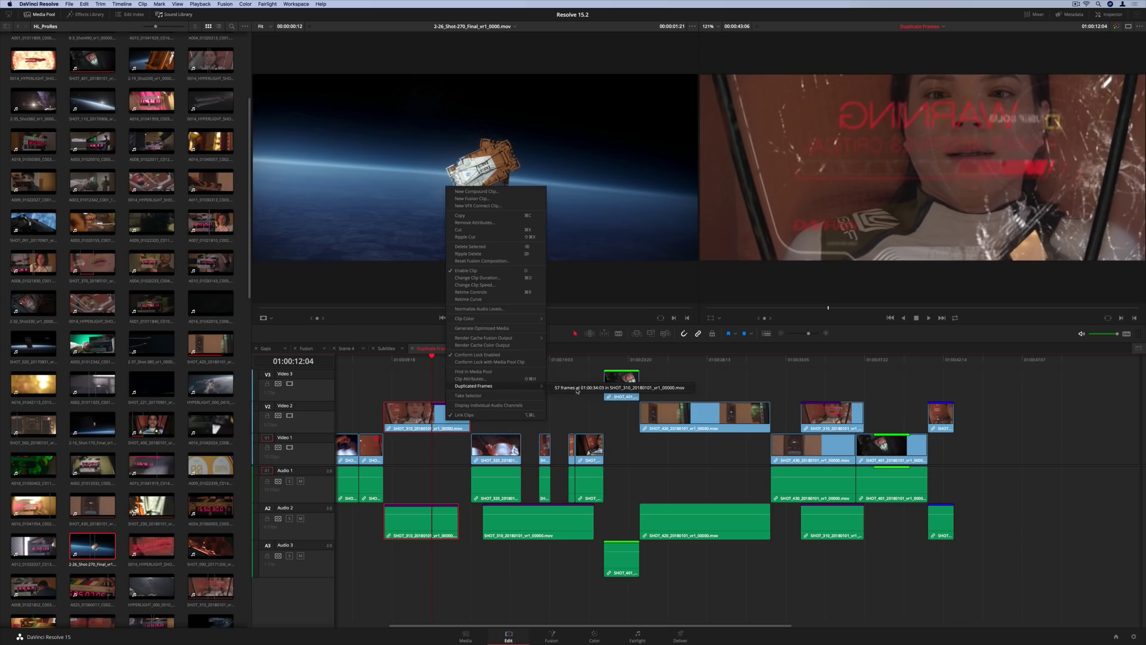
click(580, 389)
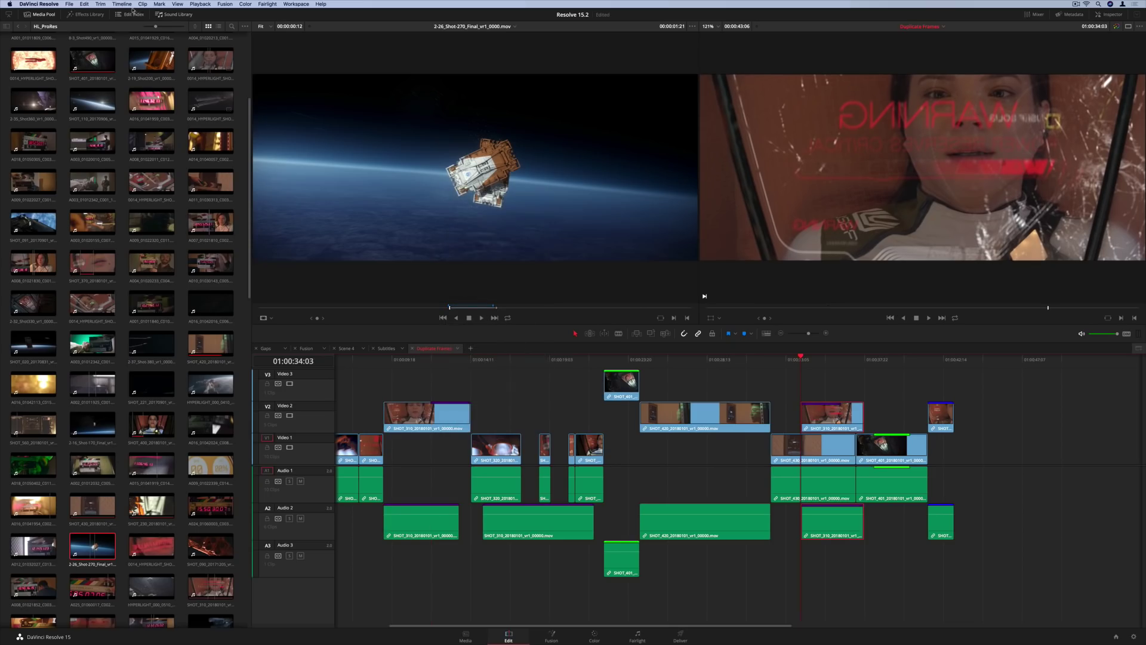
Flatten the stacked clips down onto the lower video tracks with Timeline > Flatten clips.
click(120, 3)
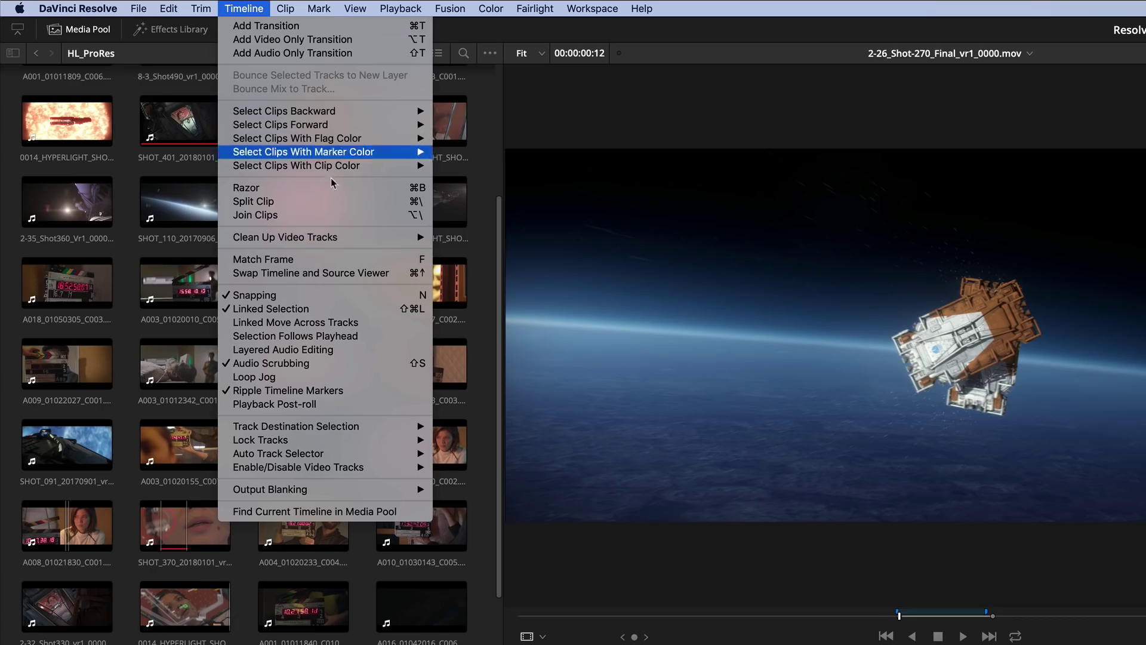
mouse_move(394, 238)
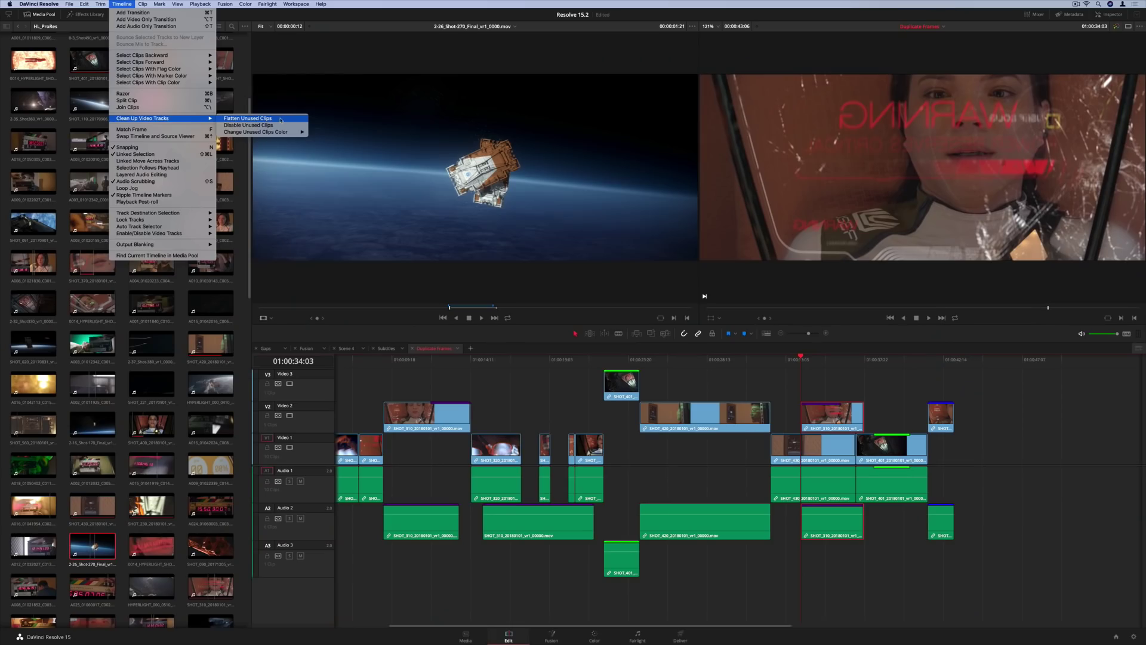
click(284, 119)
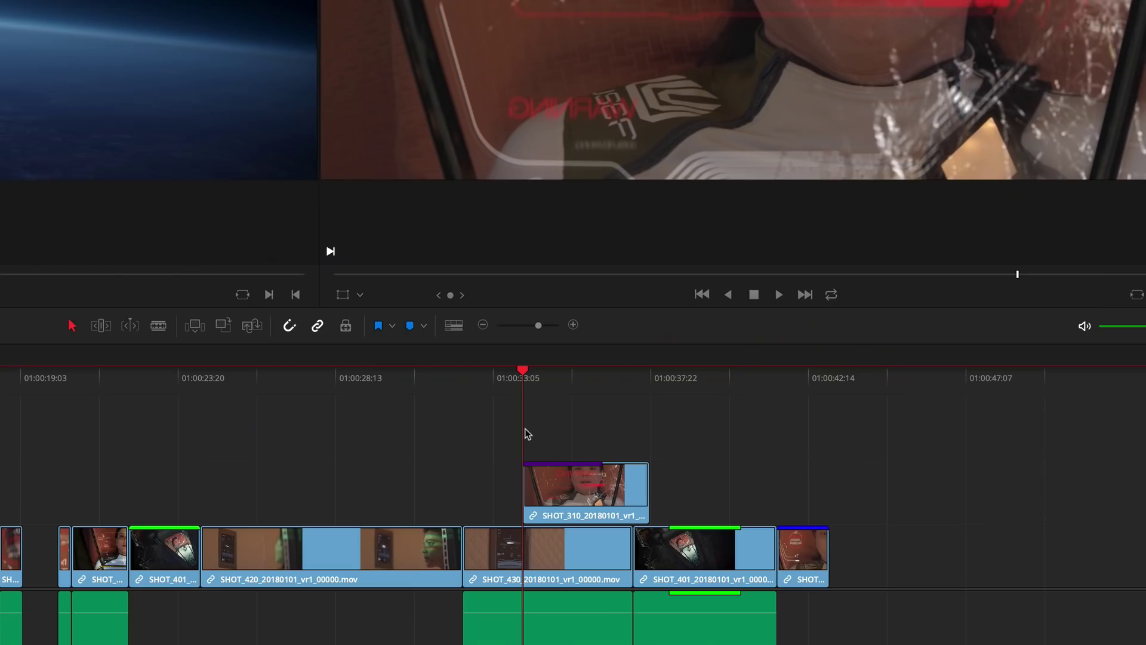
Add a marker at the playhead with a duration of 00:00:02:00.
key(m)
key(m)
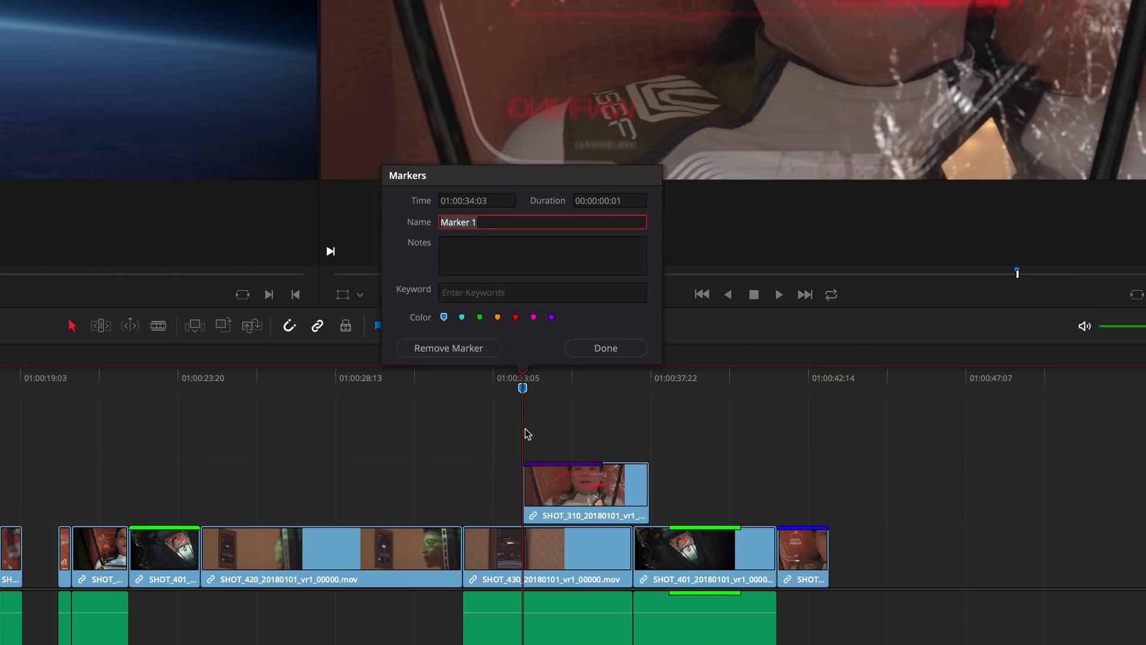
key(shift+Tab)
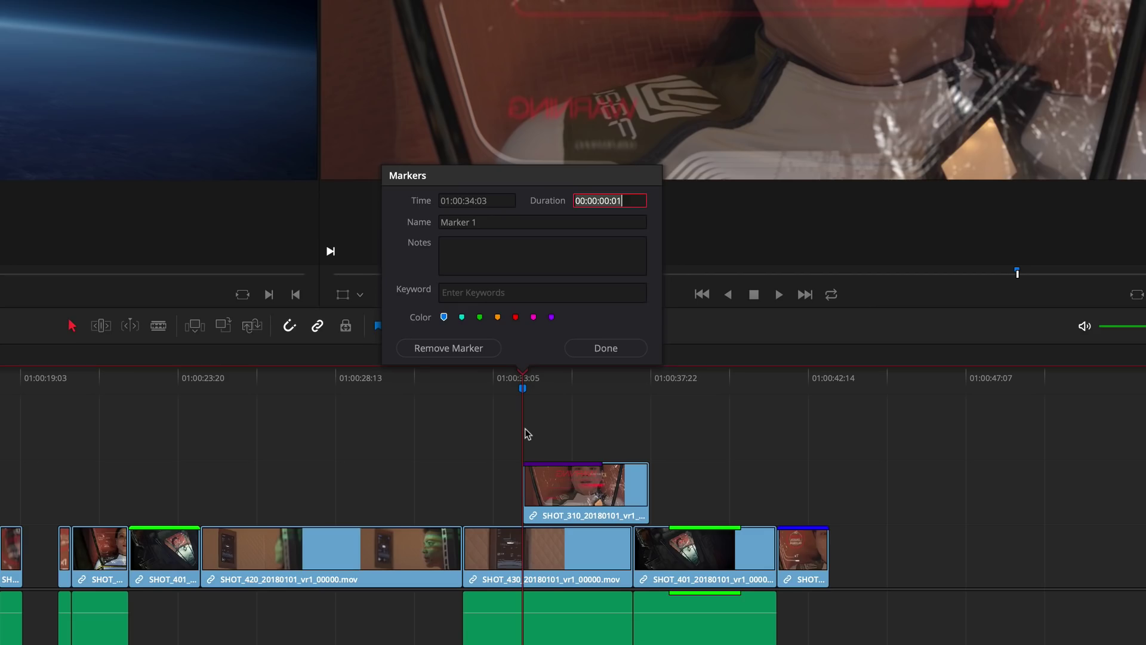
text(200)
key(Tab)
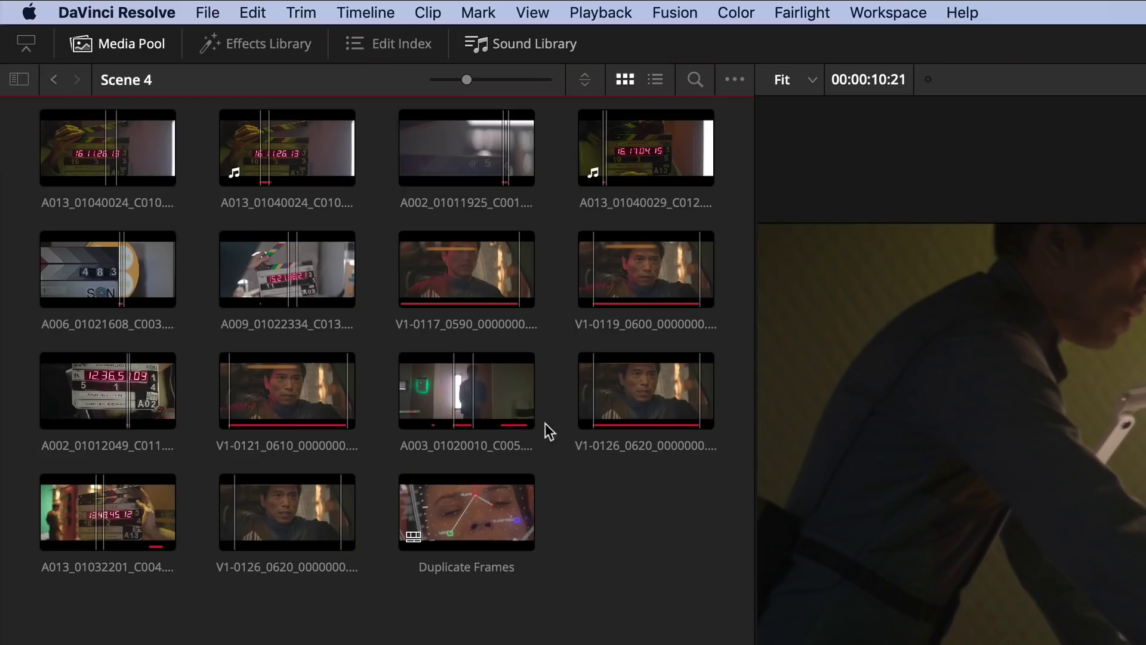
Select clip A003_01020010_C005 and switch to Dual Pane Media Pool, showing Scene 4 twice.
click(173, 137)
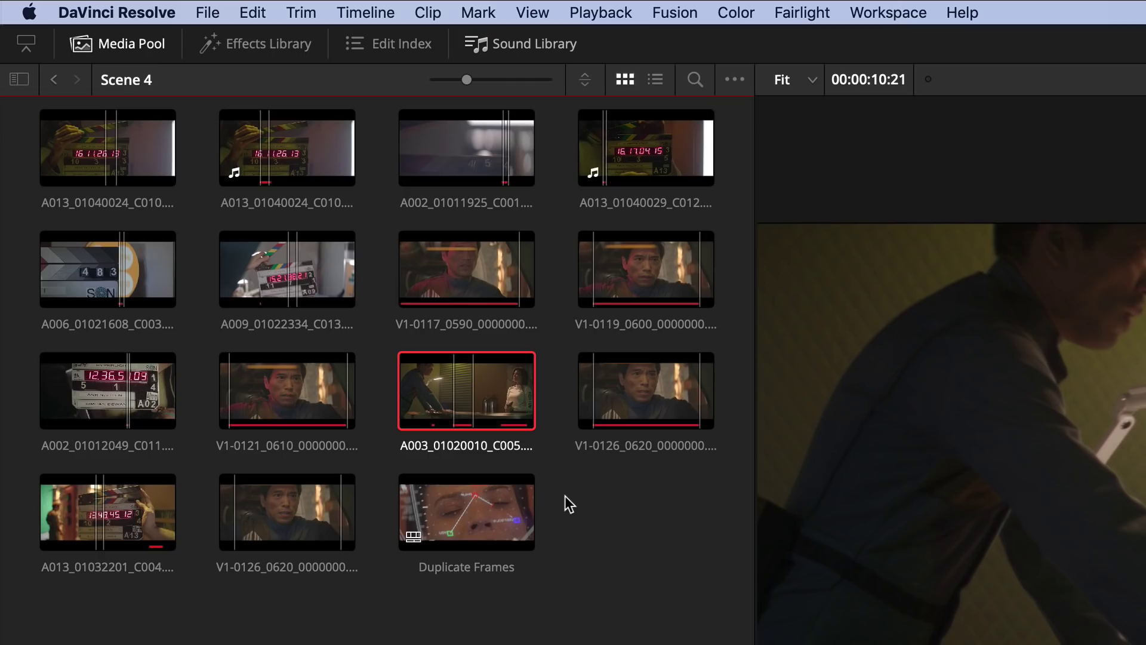
click(731, 80)
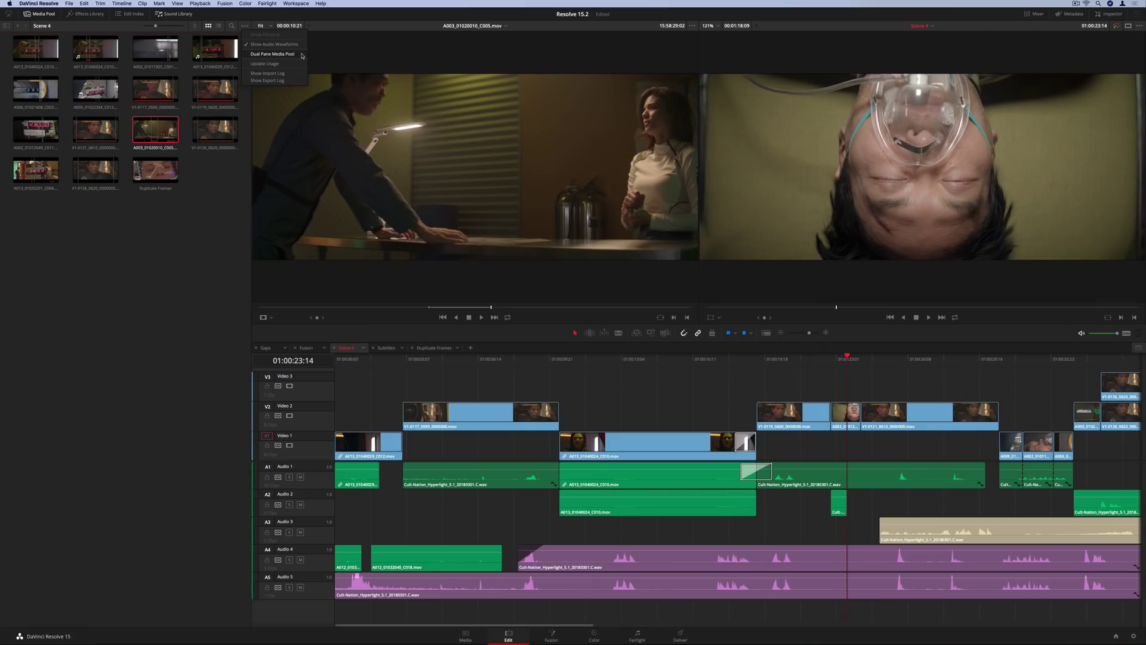
click(302, 54)
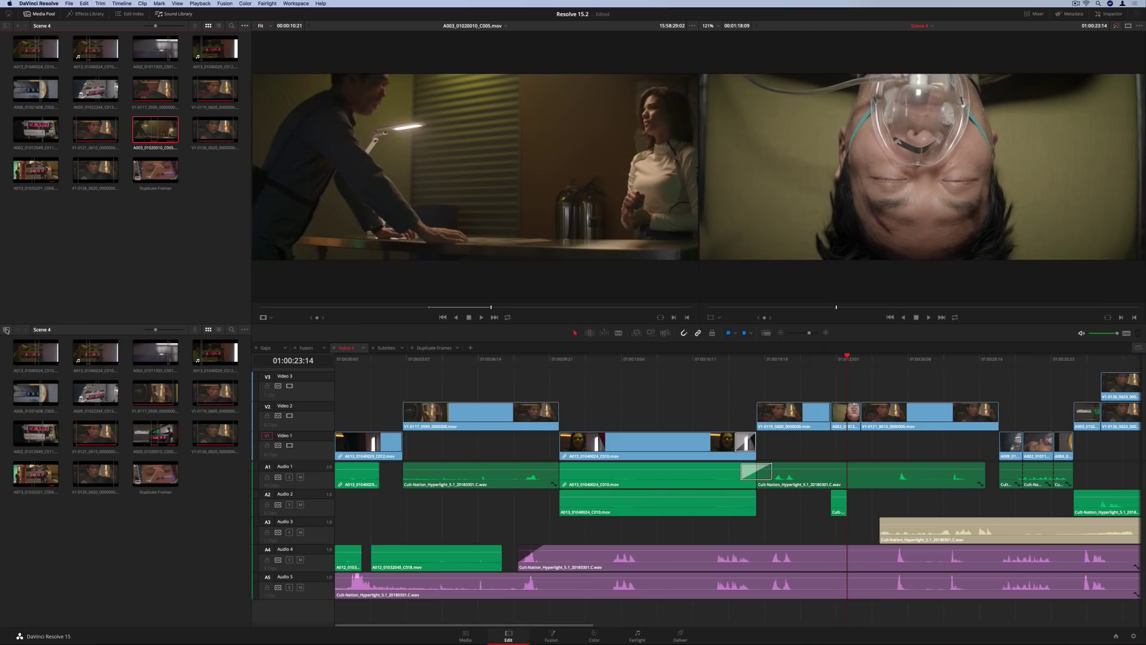
Load the Scene 2 timeline as a source, mark a 00:00:06:07 shot, and drop it onto Video 3.
click(6, 330)
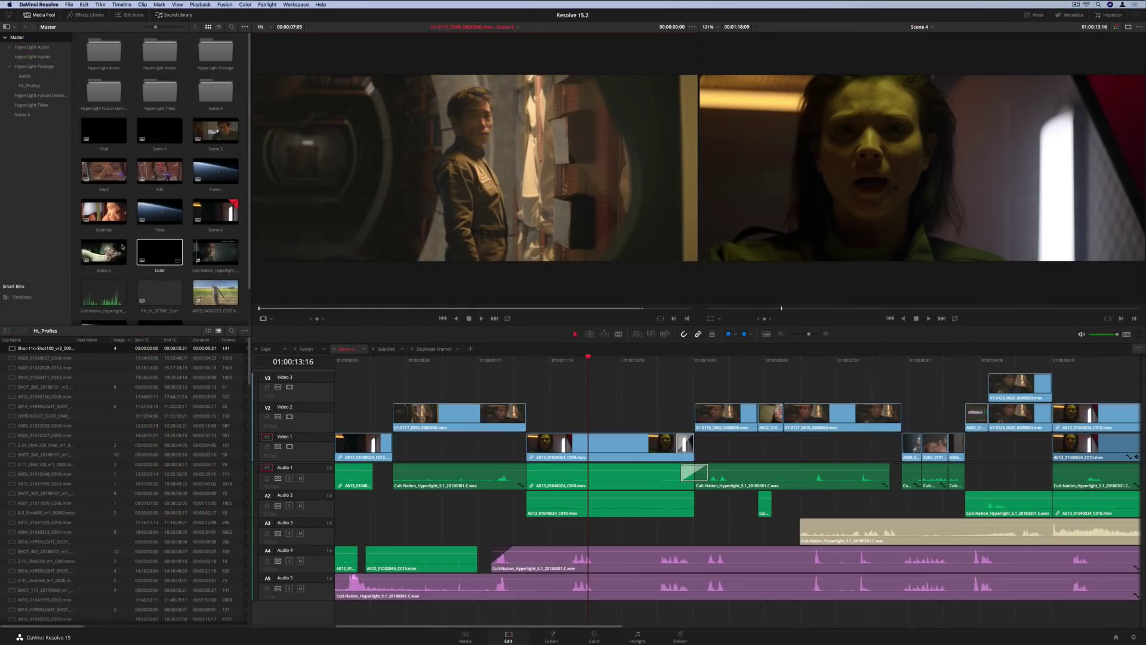
drag(109, 250, 501, 170)
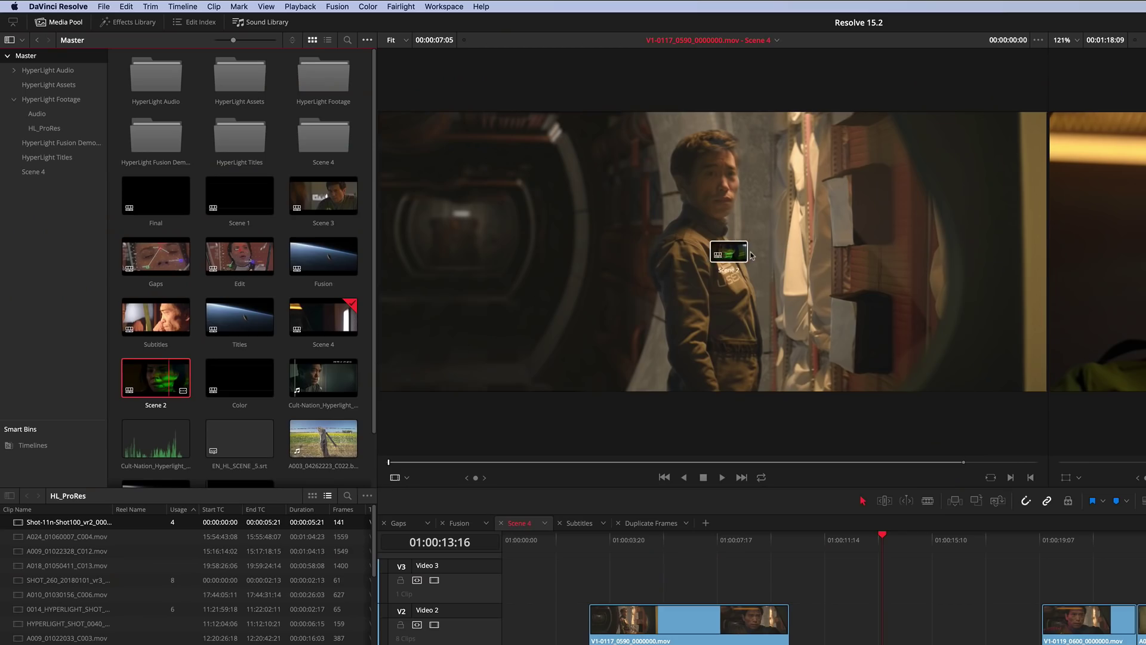
click(751, 255)
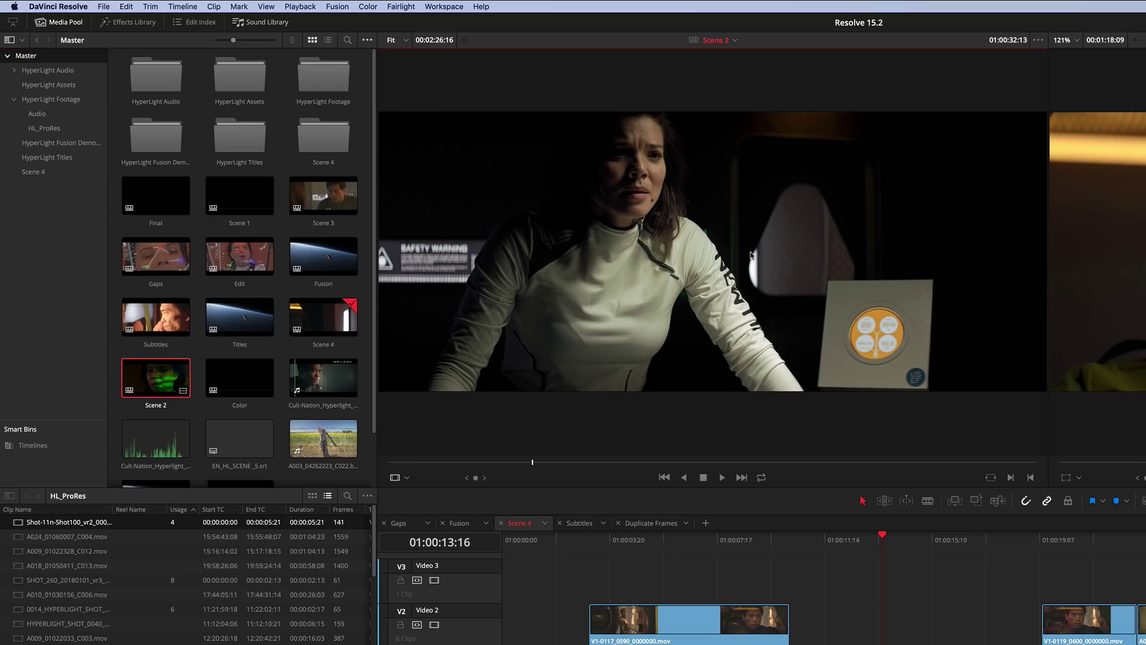
key(x)
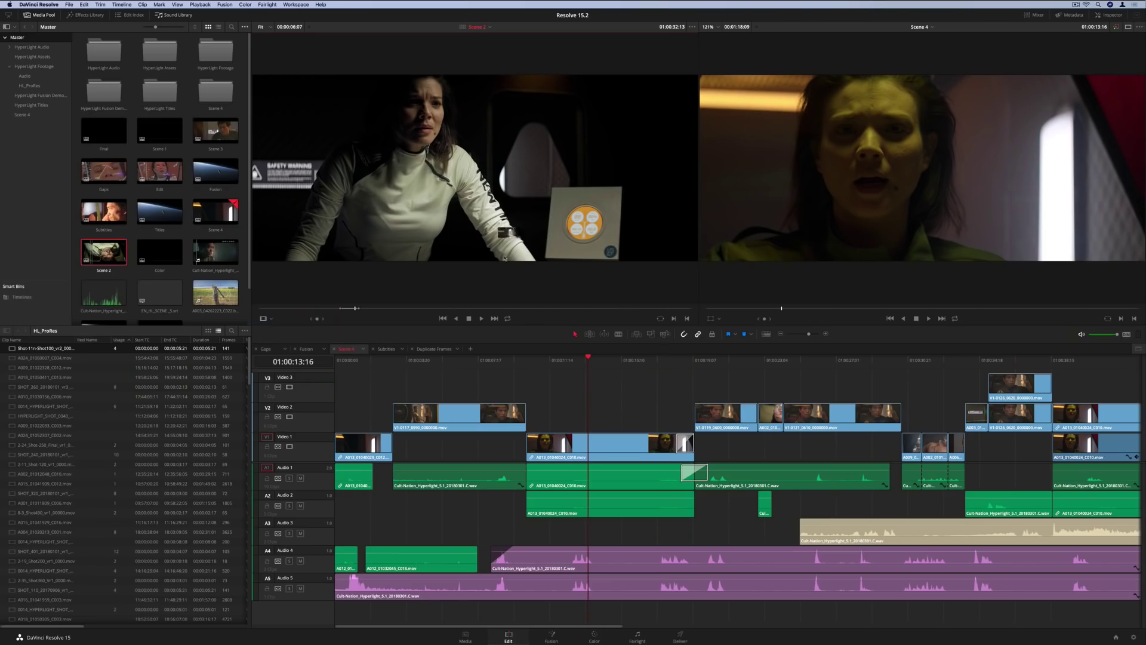
drag(753, 345, 843, 624)
drag(561, 416, 563, 418)
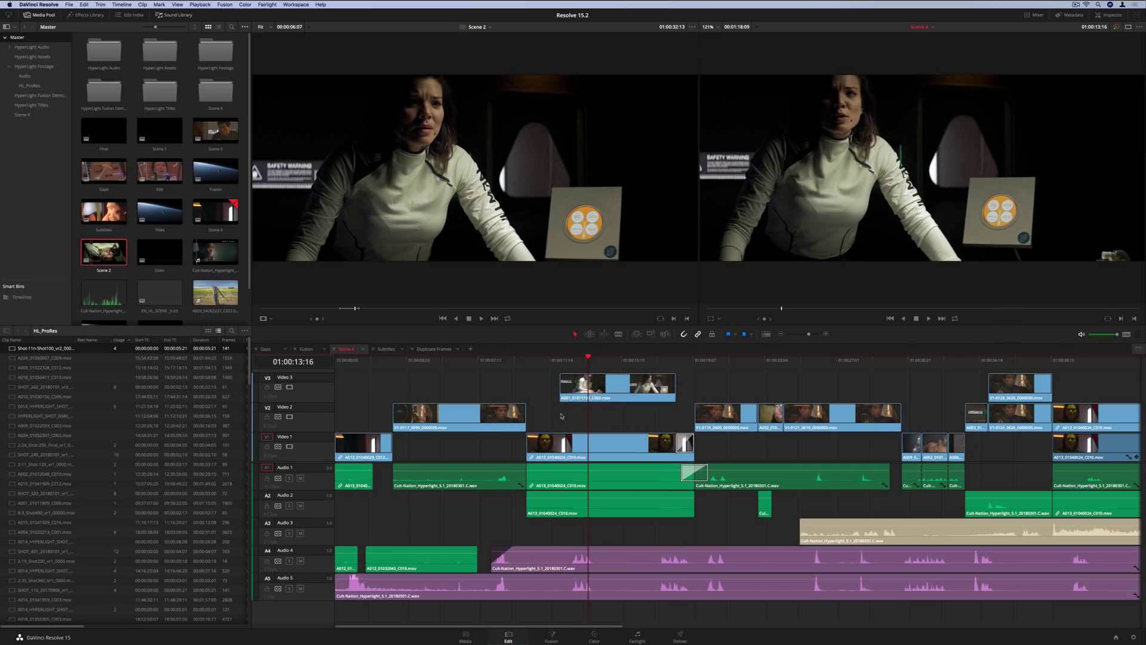
click(661, 360)
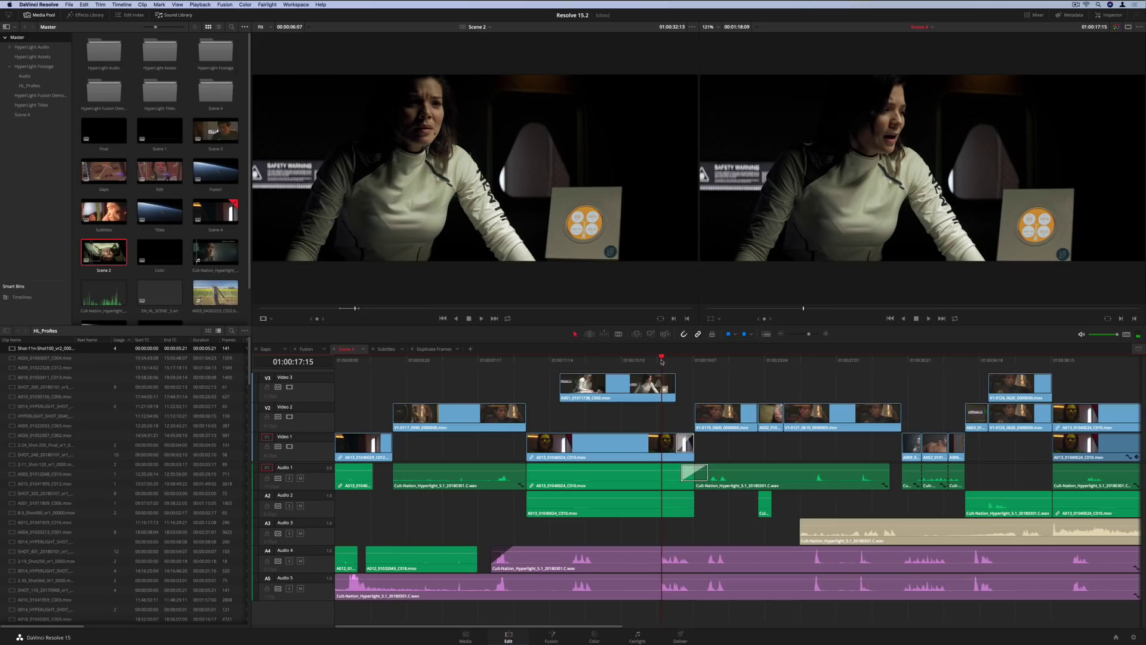
Open the Inspector, enable the Transform overlay, and move to the man-in-the-car shot.
click(1120, 16)
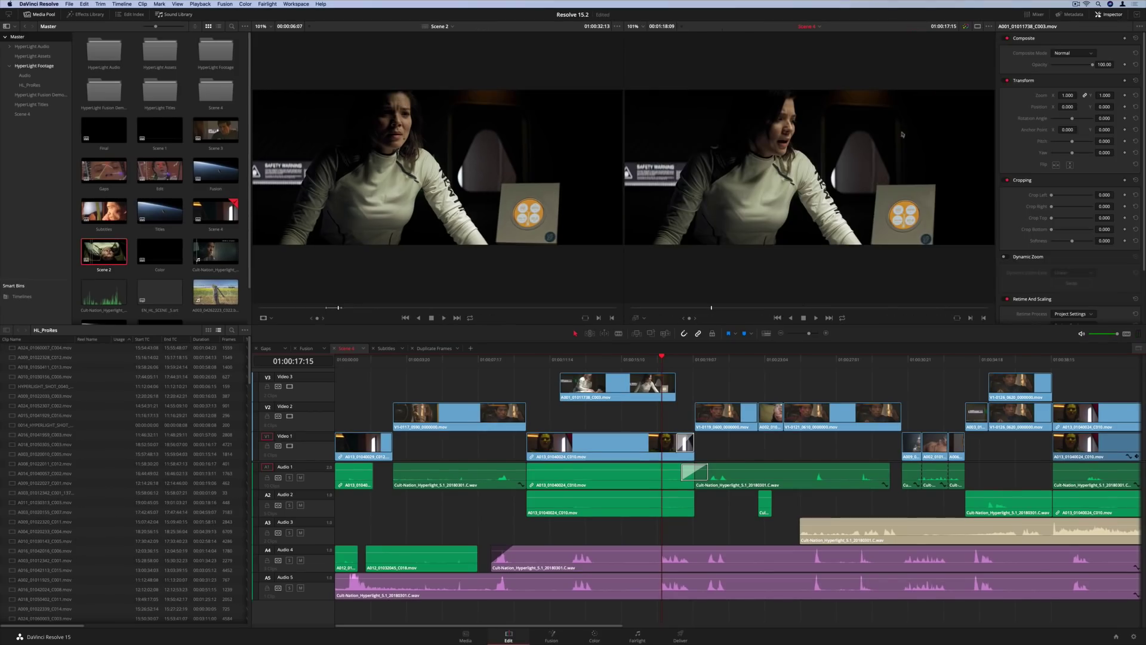
click(644, 318)
click(709, 360)
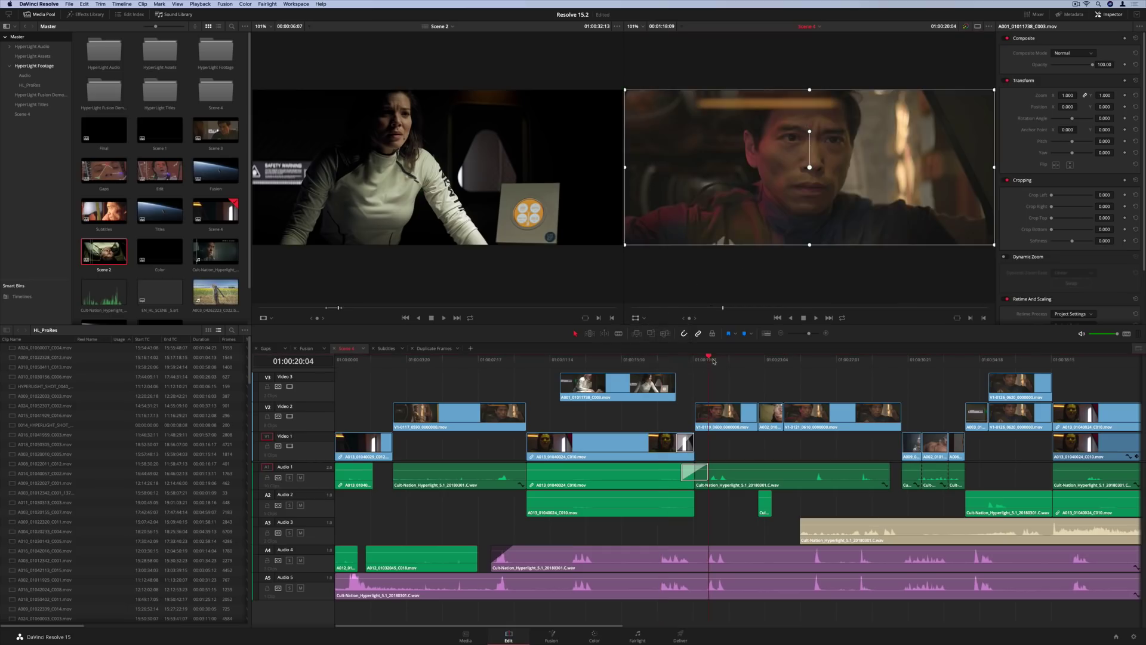
click(770, 360)
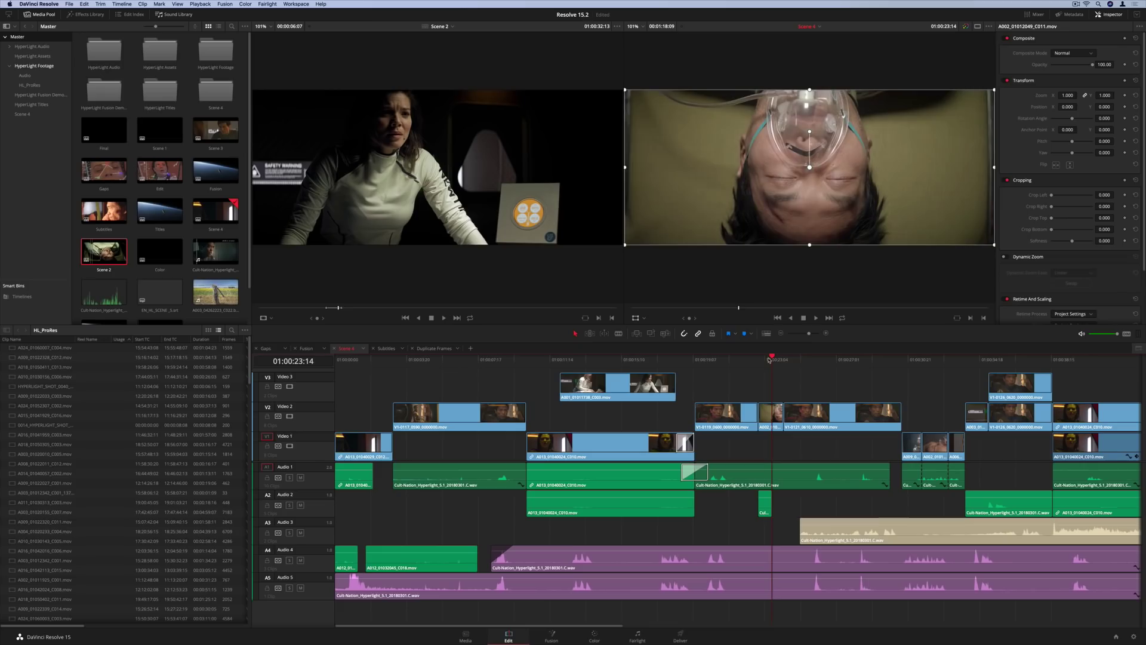
click(821, 360)
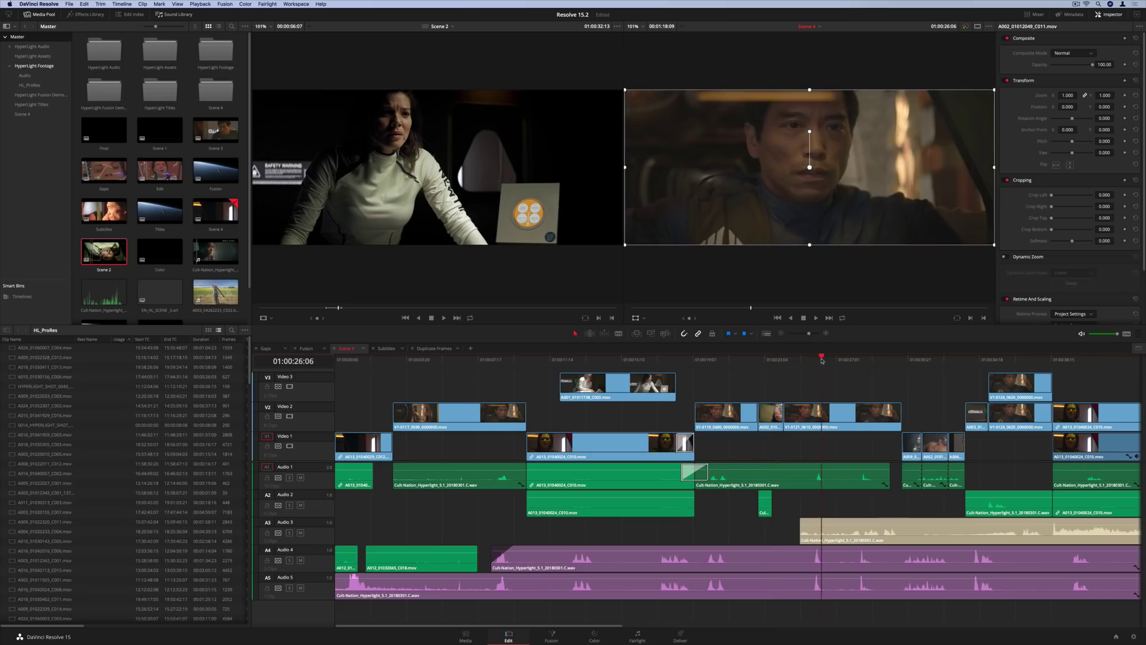
click(644, 319)
Nudge the car shot's Dynamic Zoom box lower-right, enable snapping, and shorten the audio cross fade.
click(664, 338)
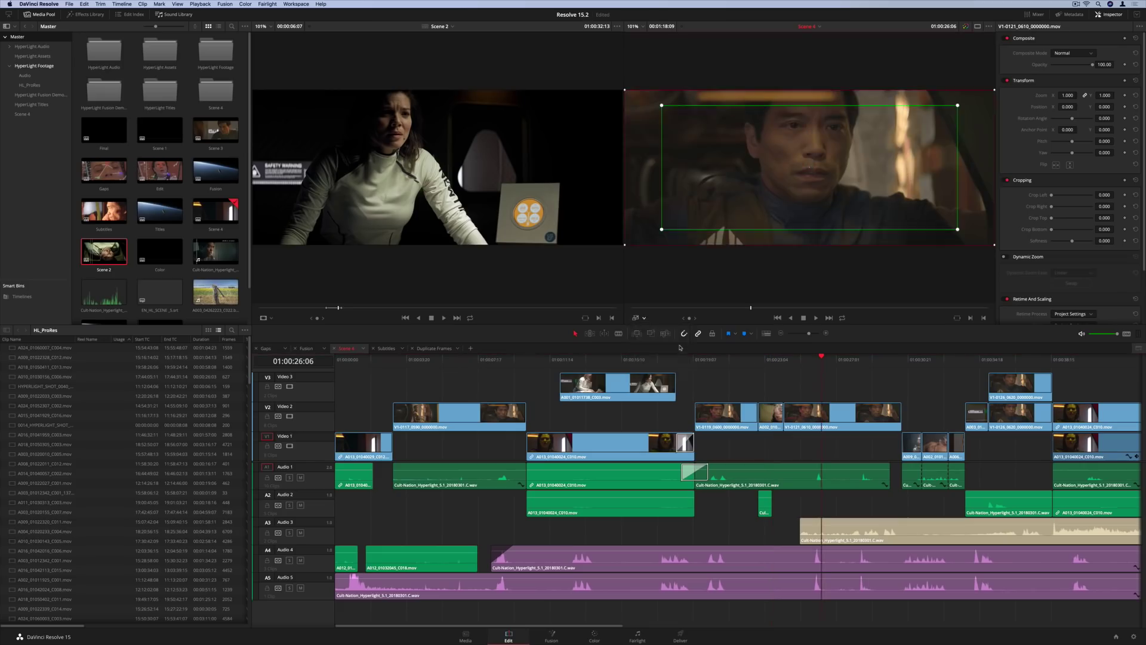
drag(754, 204, 760, 210)
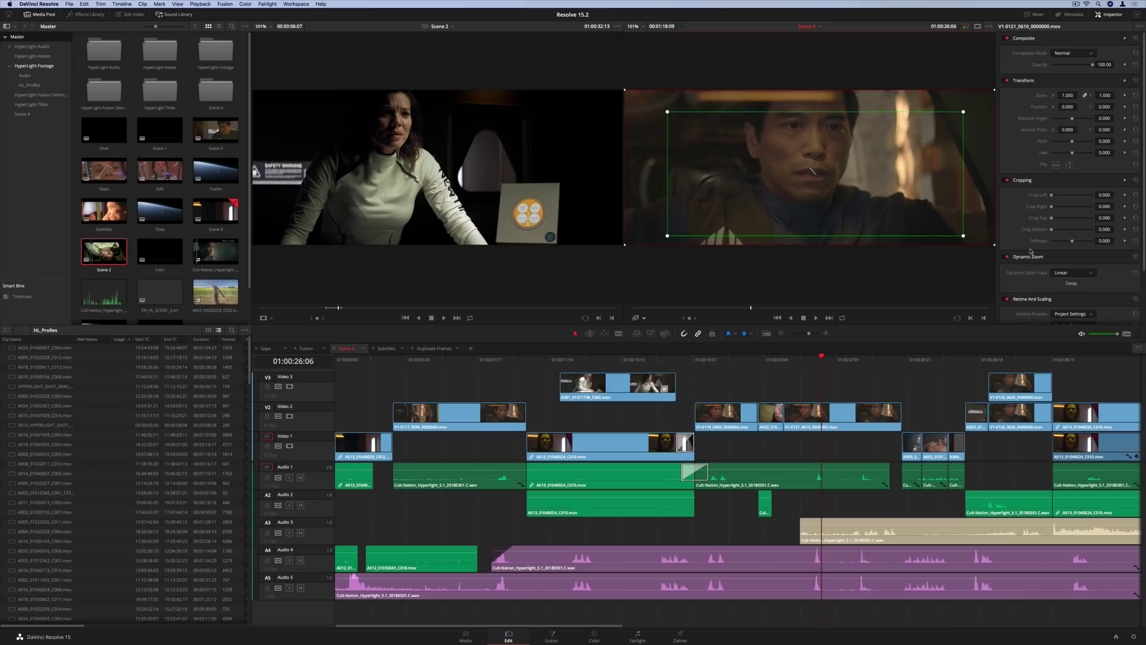
drag(821, 359, 709, 366)
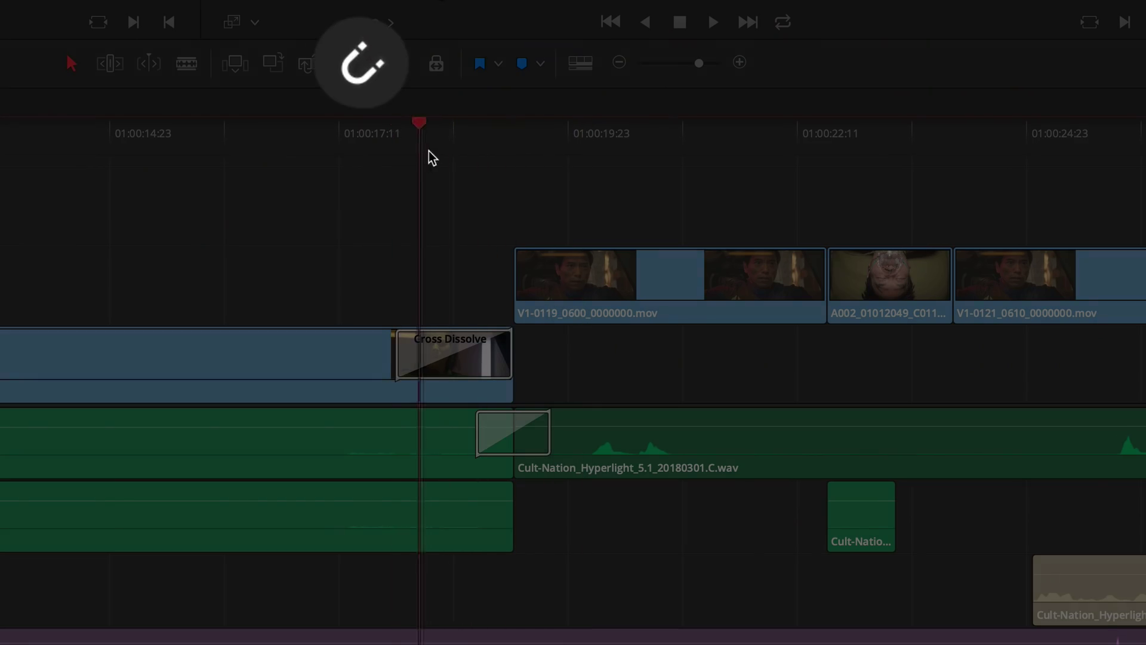
drag(429, 151, 507, 188)
key(n)
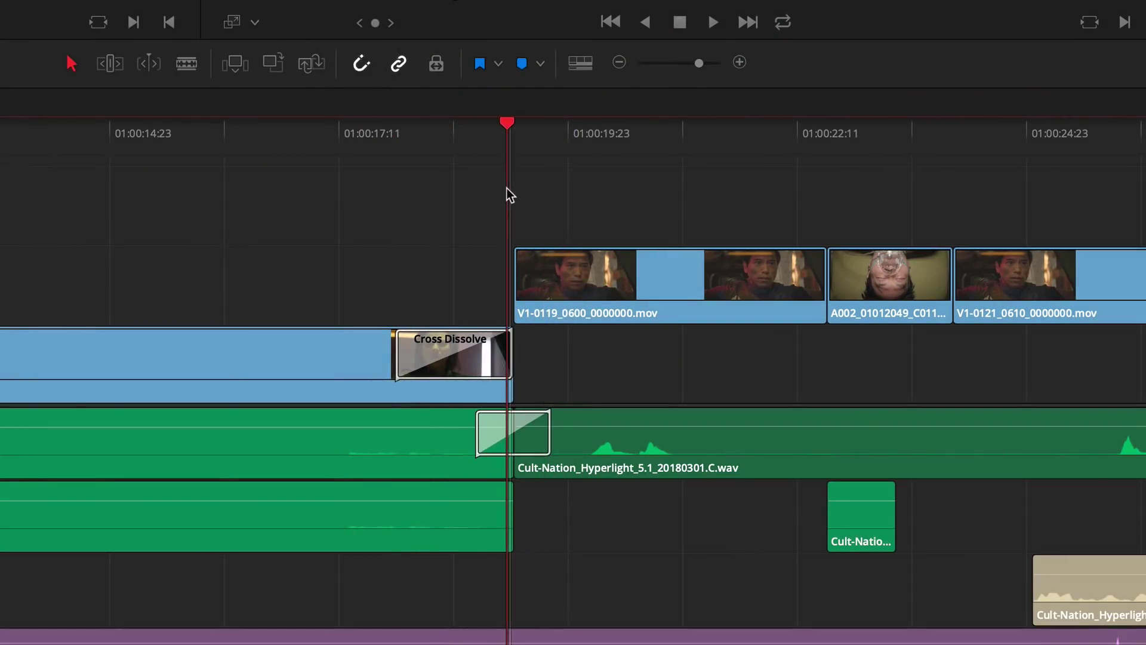
scroll(507, 188, up, 5)
drag(1135, 430, 773, 423)
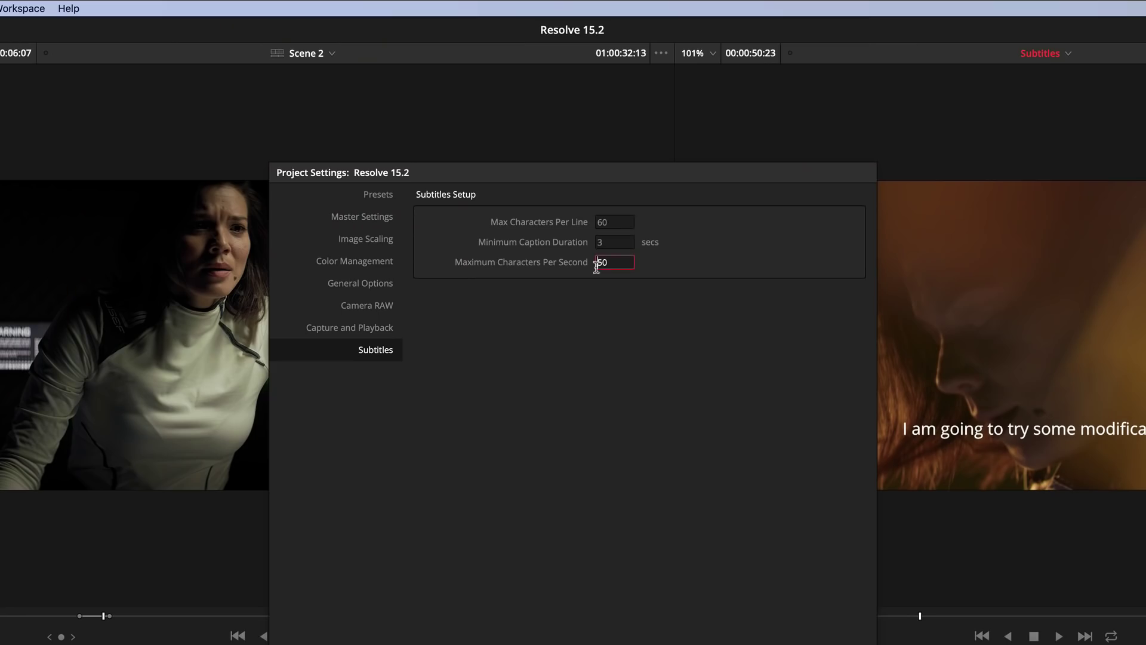
Set the subtitle Maximum Characters Per Second to 16 and save the settings.
double_click(602, 262)
text(16)
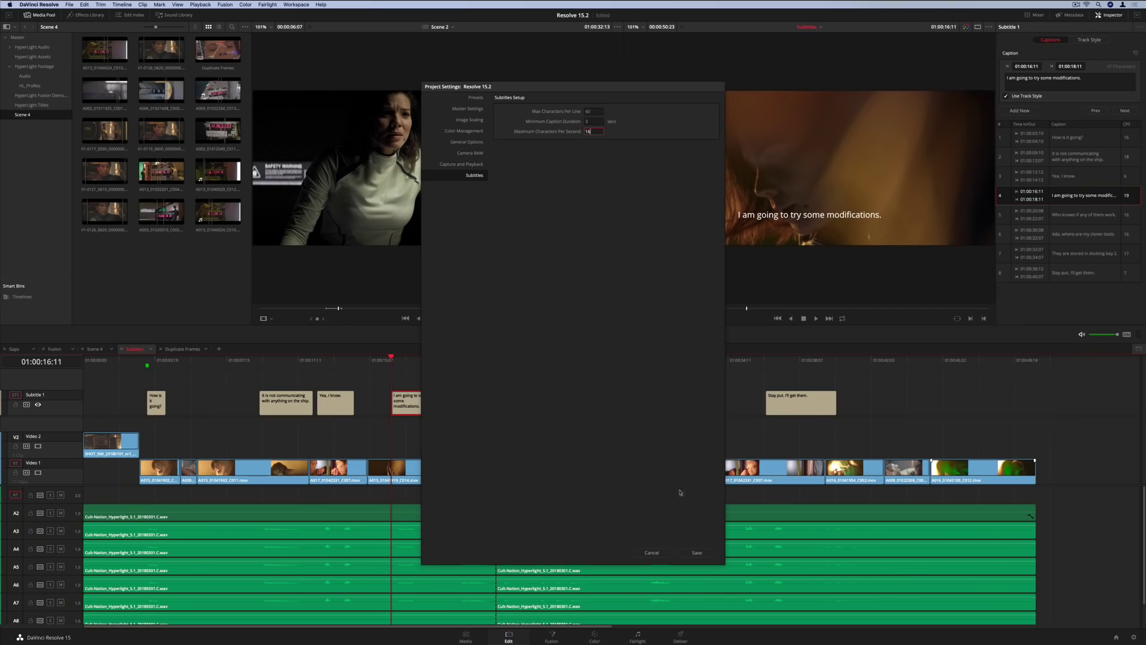
click(696, 552)
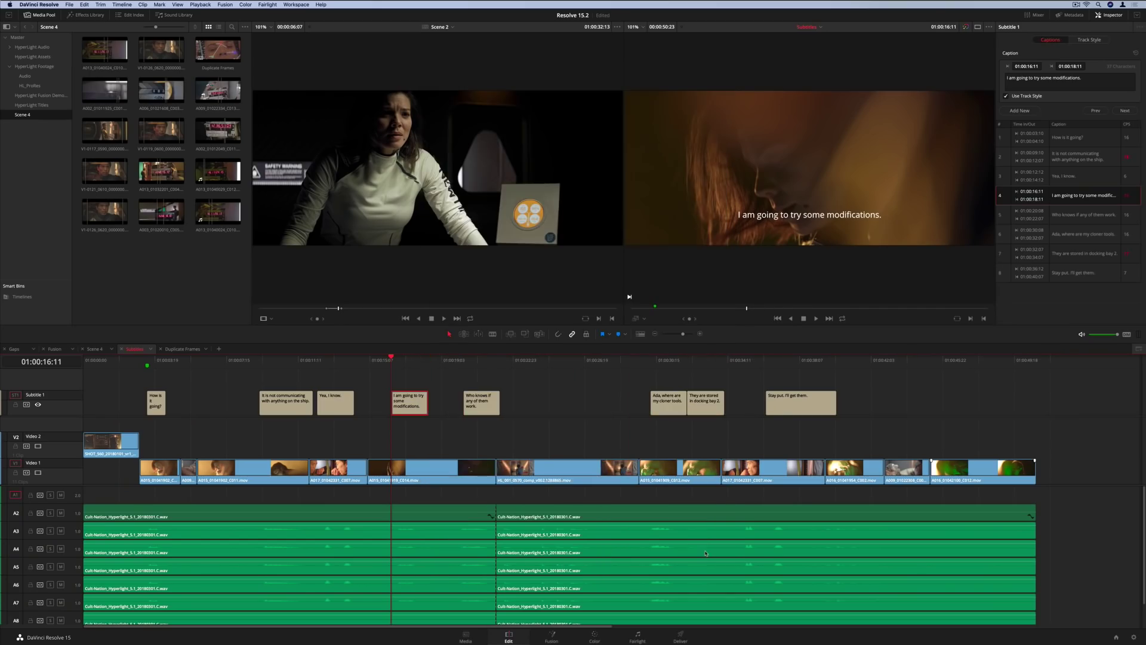
Check captions 2, 4 and 7 in the Inspector list for red CPS values.
click(1113, 315)
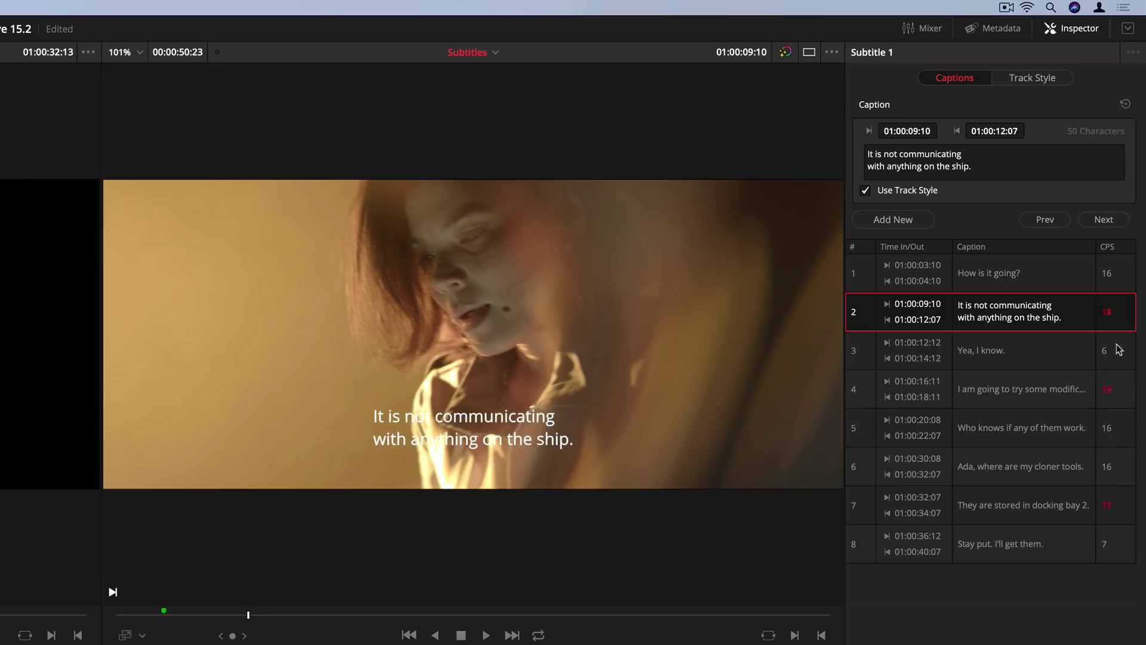
click(1117, 399)
click(1111, 523)
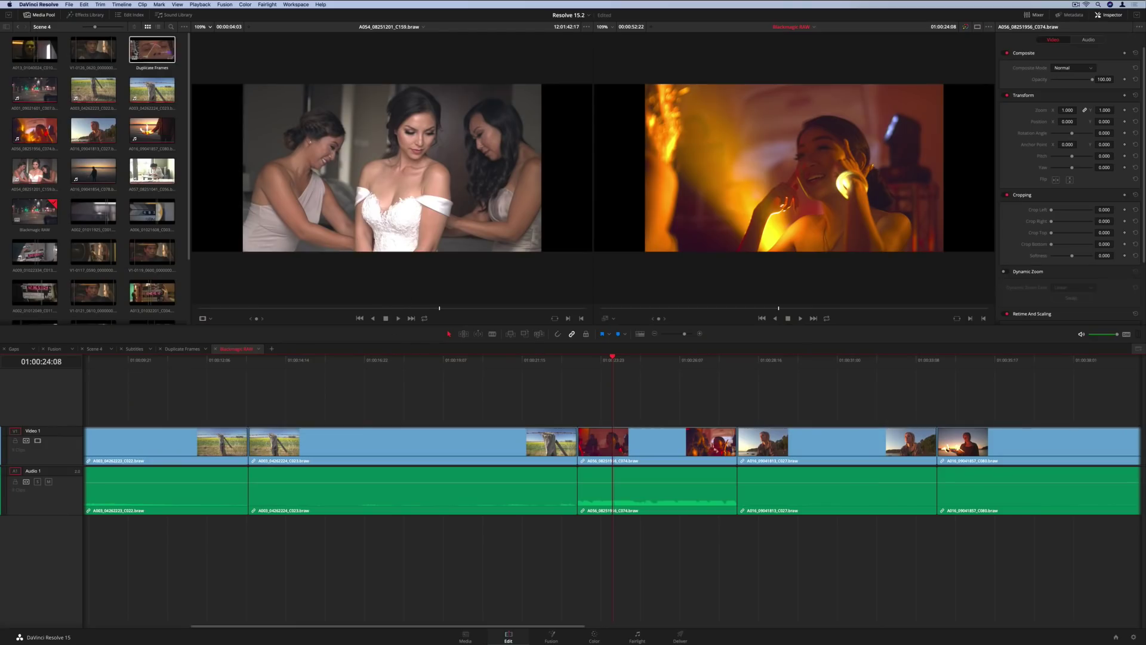
Apply Blanking Fill to clip A056_08251956_C074.braw, set Blend Edges to 0.271, and play it back.
click(86, 14)
drag(100, 214, 646, 446)
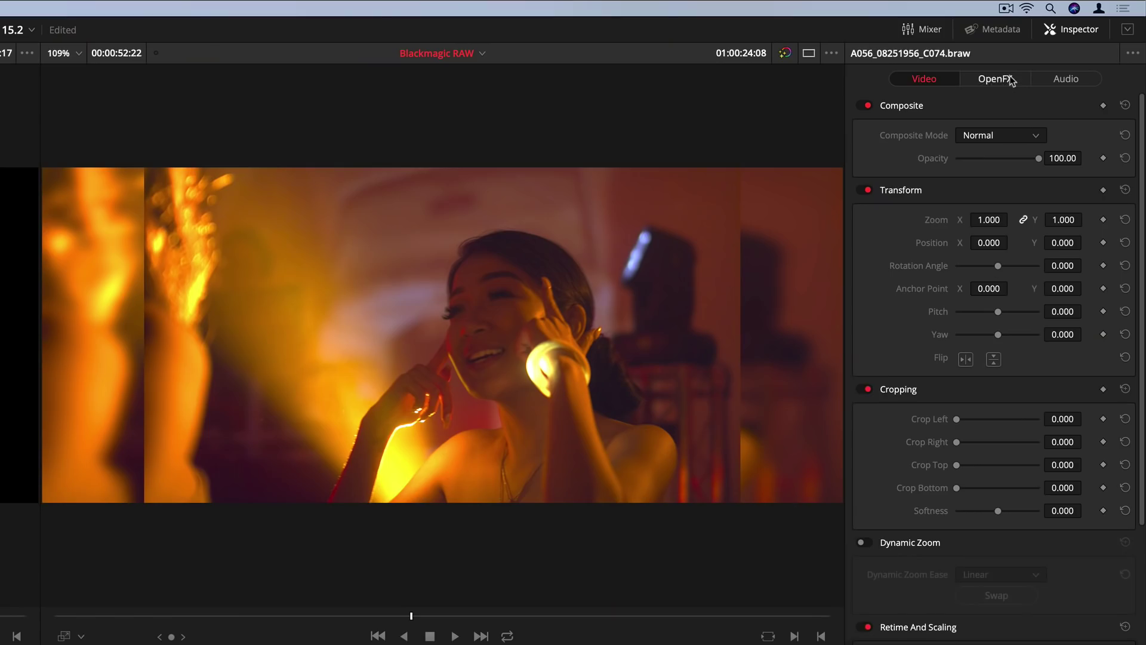
click(1077, 41)
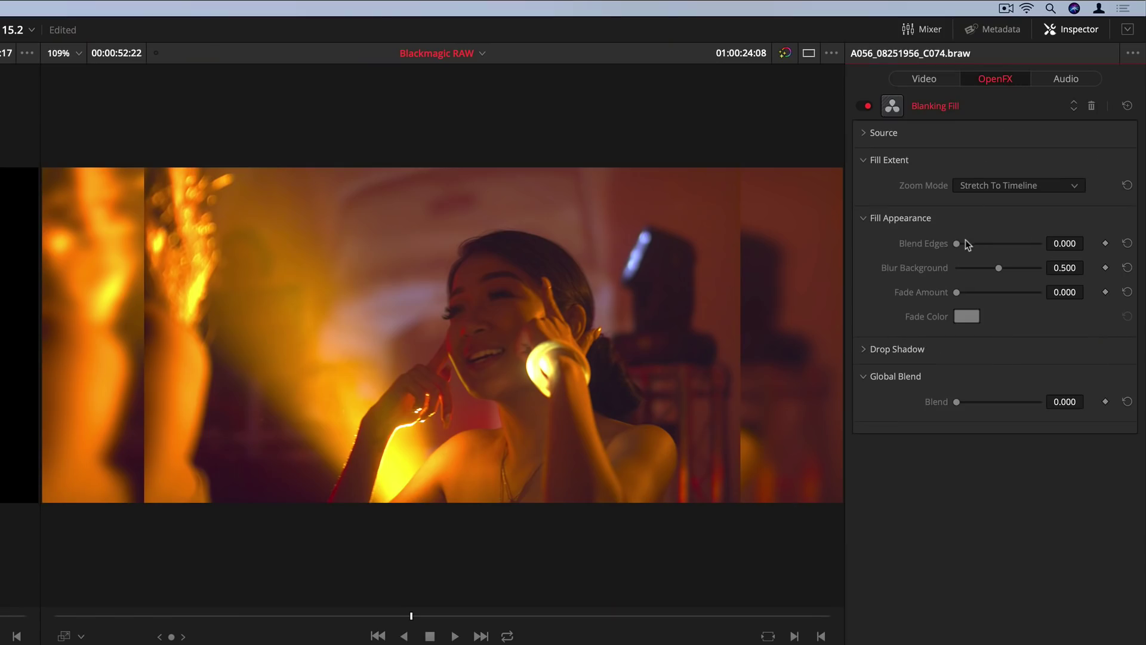
drag(958, 243, 1031, 268)
key(space)
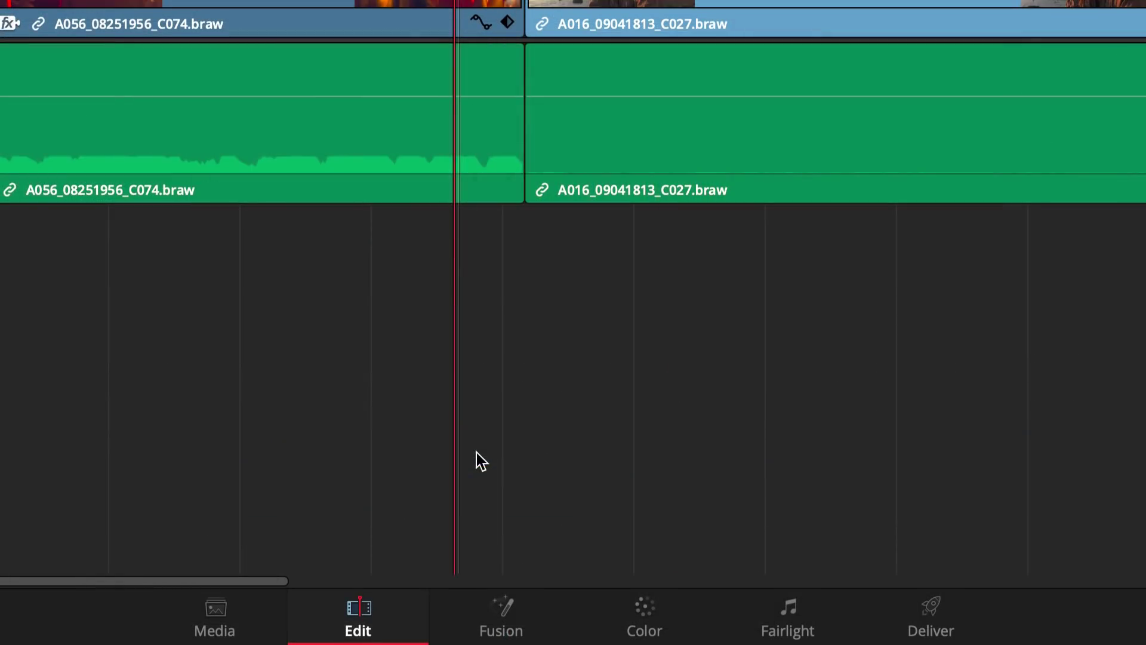
Go to the Color page and show the OpenFX library of ResolveFX effects.
click(668, 605)
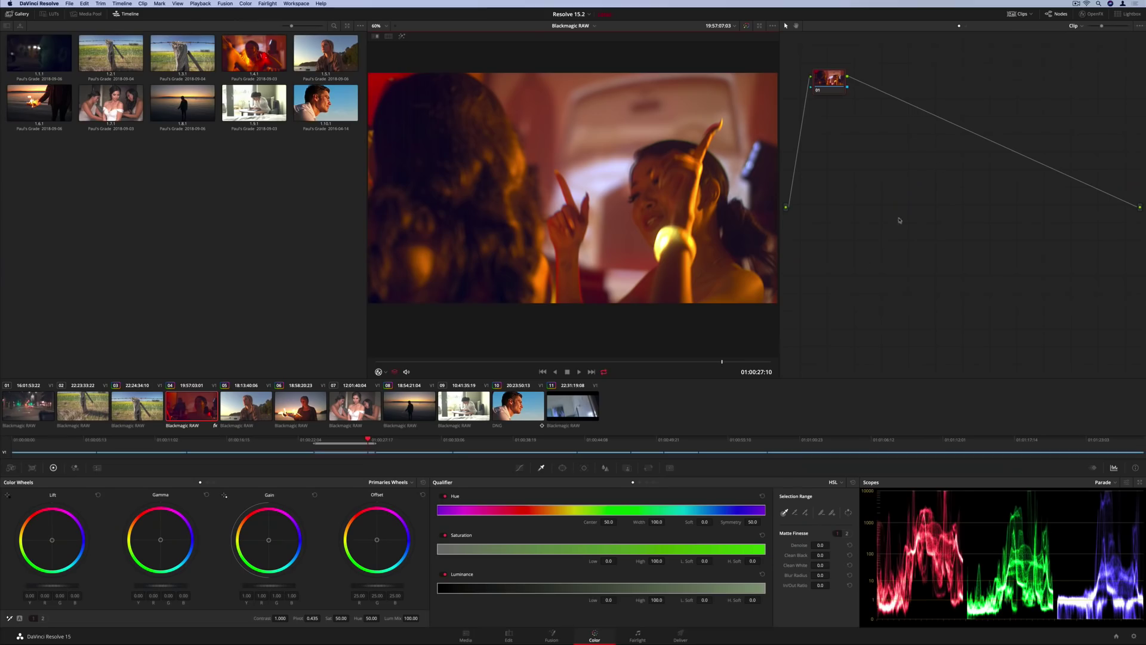
click(1081, 15)
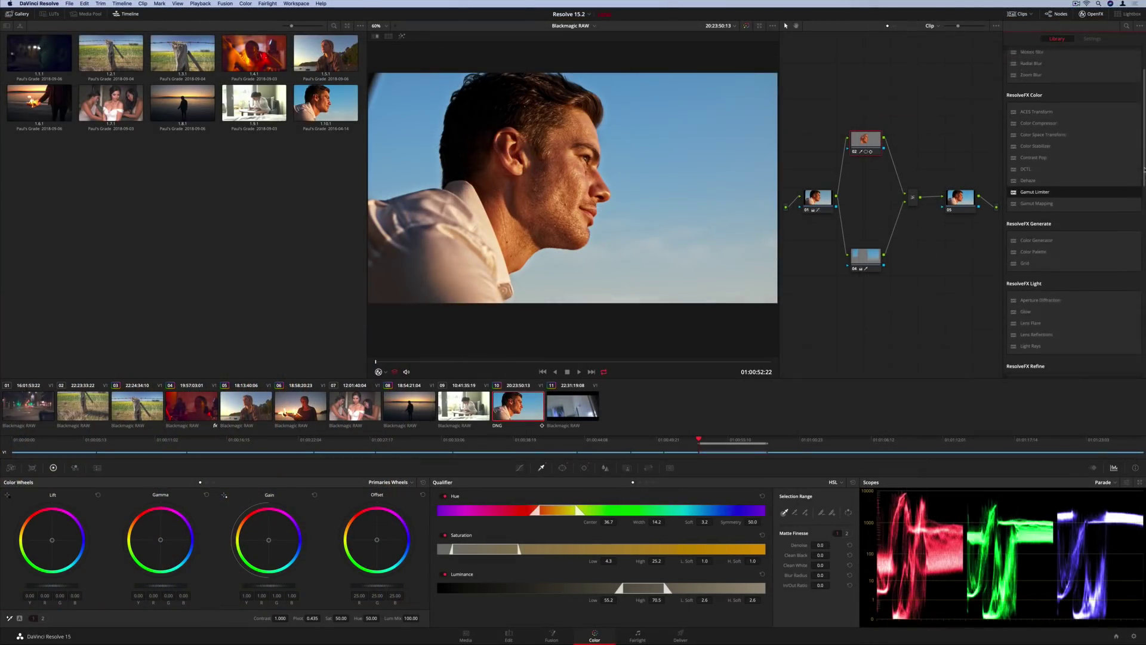
Apply the ResolveFX Refine Beauty effect to node 02, then select node 04.
scroll(1142, 196, down, 3)
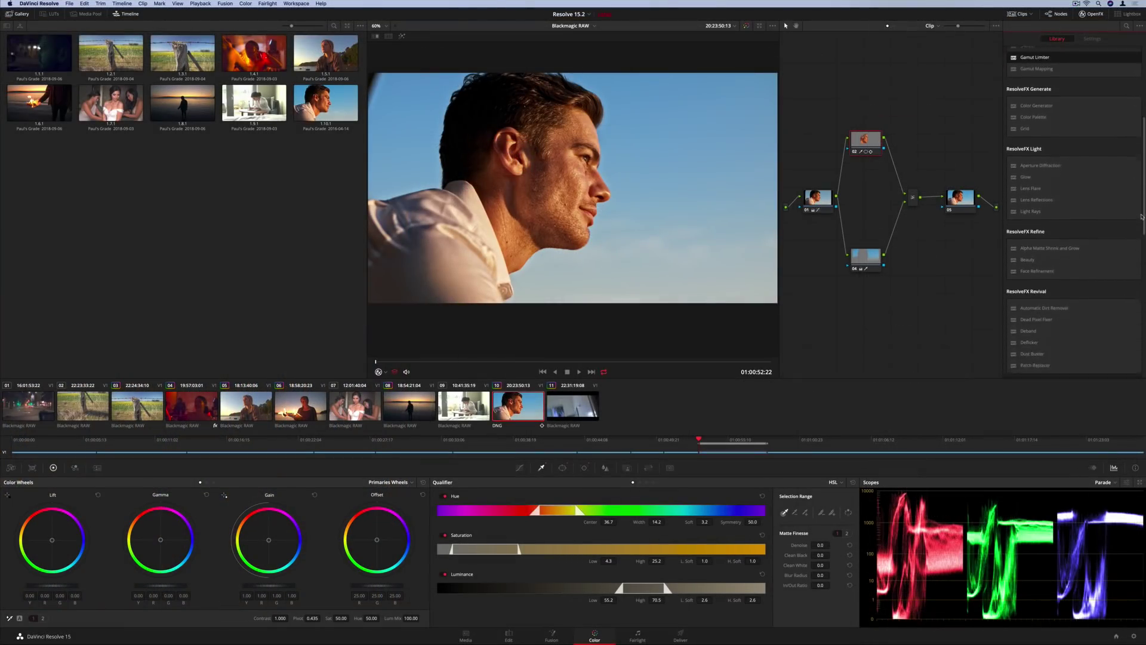
drag(1142, 217, 1141, 233)
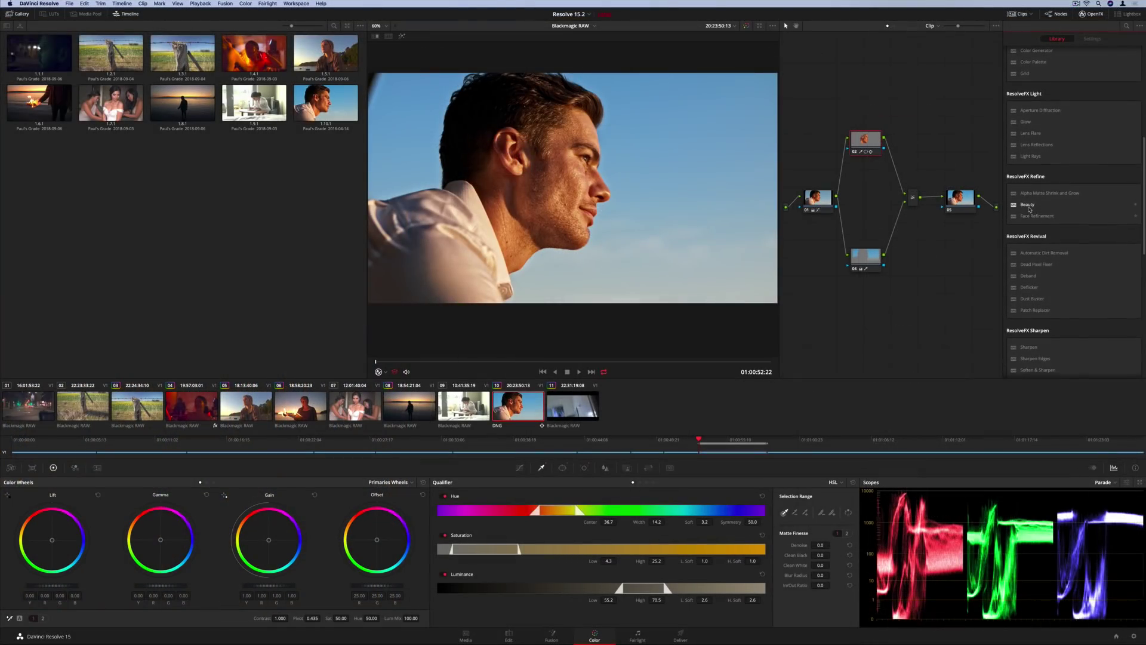
drag(1028, 205, 866, 140)
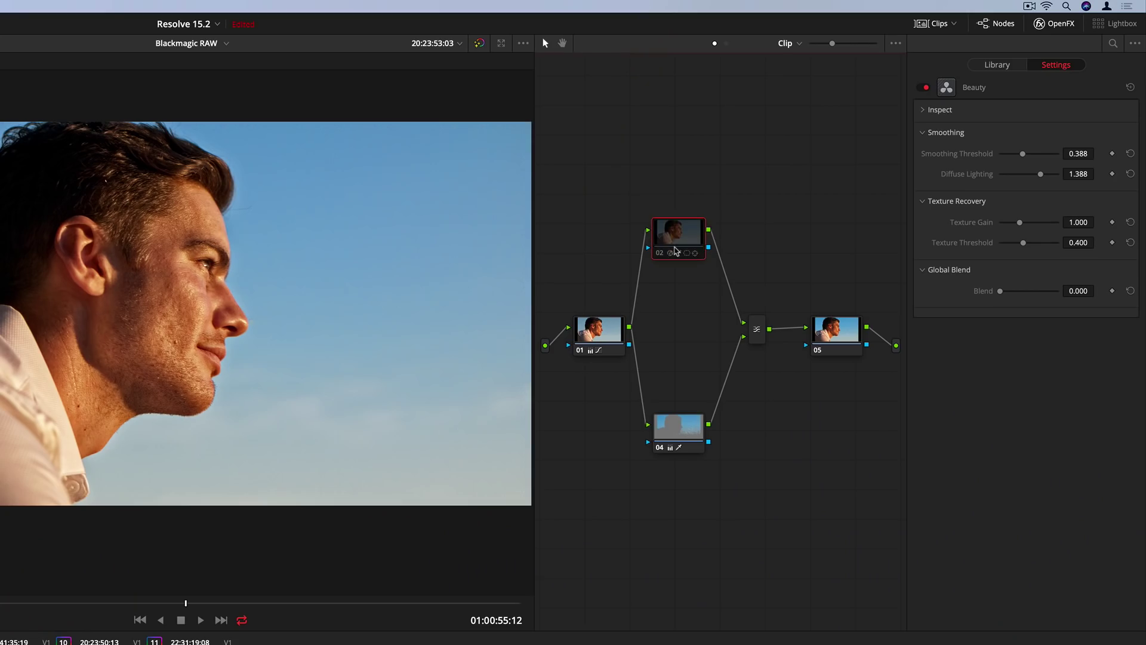
click(683, 440)
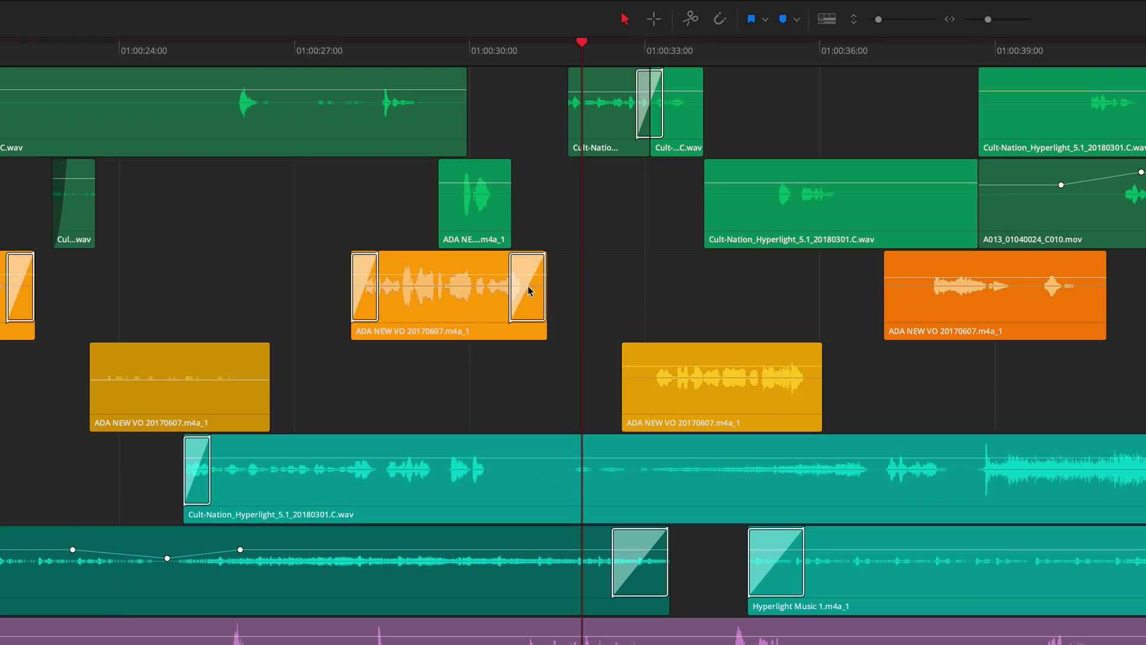
Lengthen the orange voice-over clip's fade-out, jump the playhead to 01:00:40:00, and select the A013 clip.
drag(462, 341, 447, 343)
drag(488, 295, 481, 290)
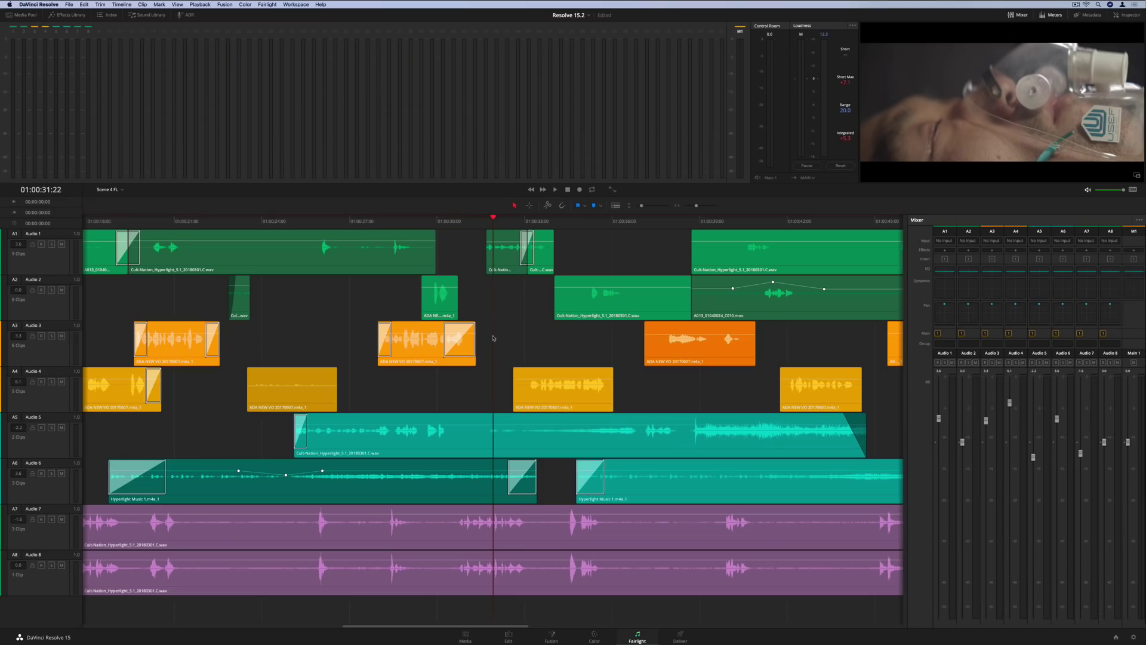
text(40:)
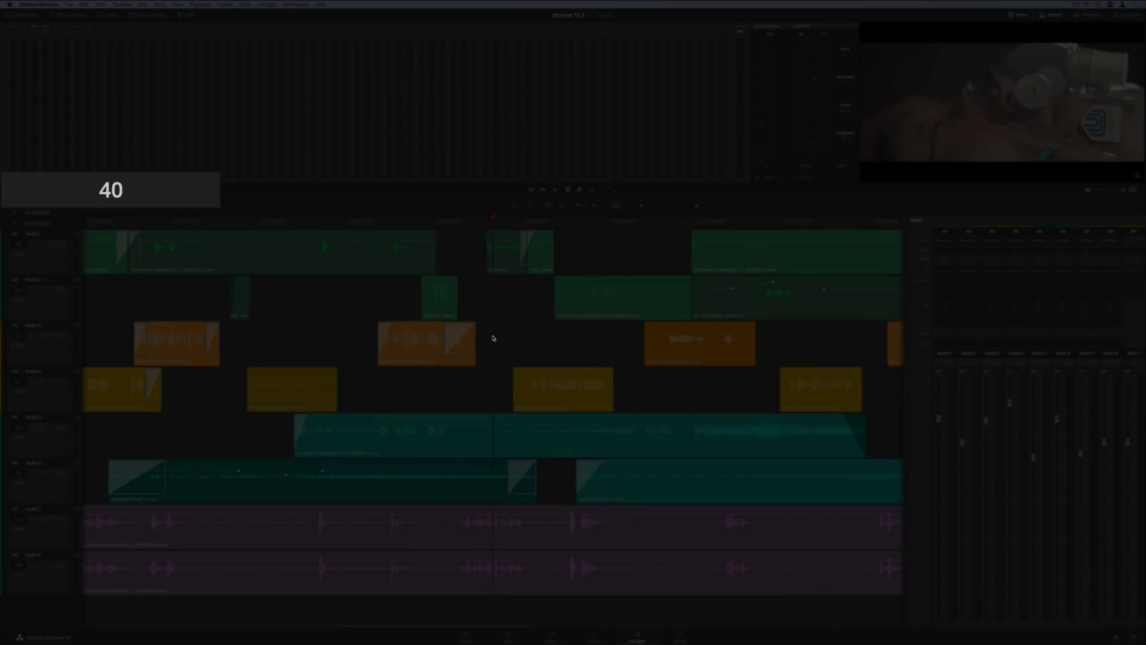
text(00)
key(Return)
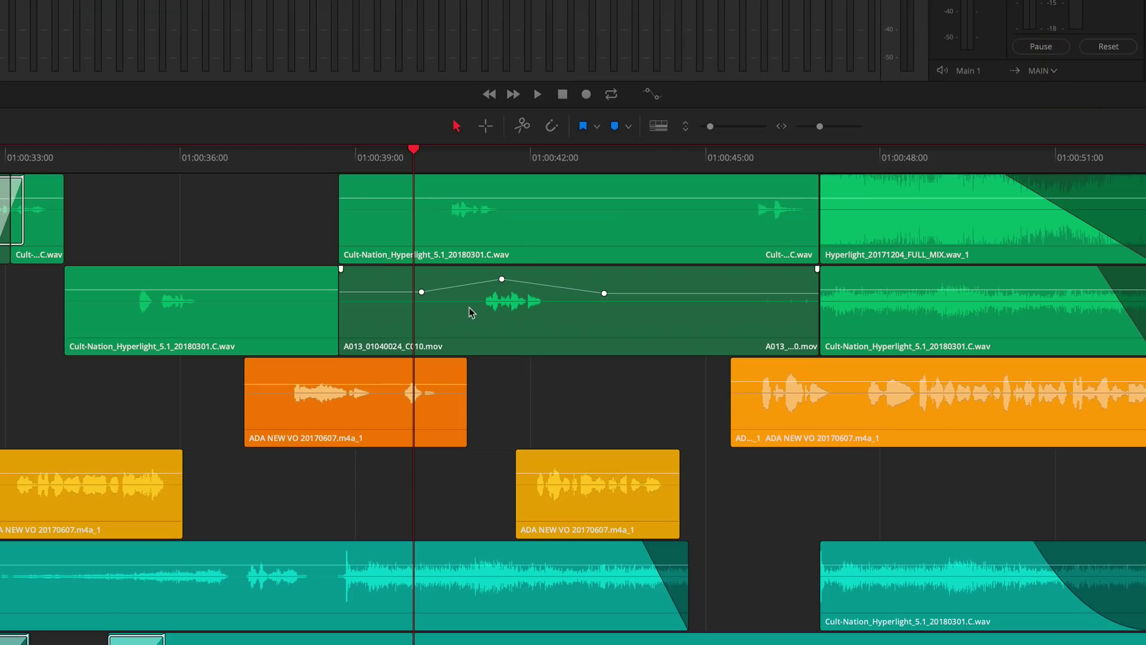
click(532, 298)
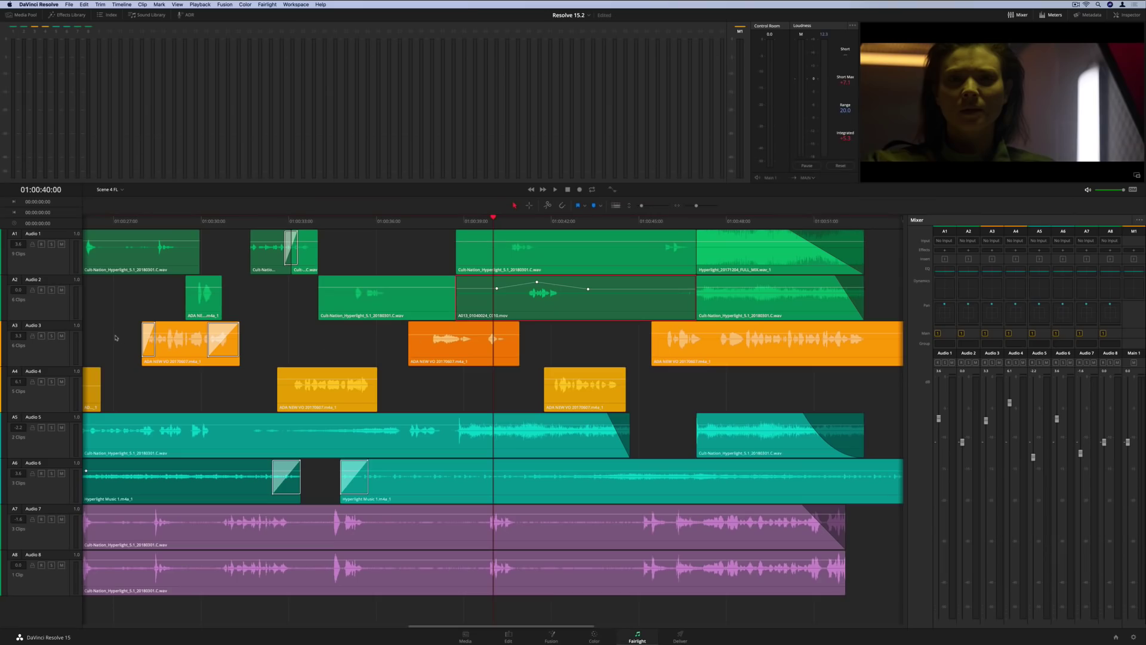
Apply FairlightFX Reverb to the orange Audio 3 voice-over clips and arrange its settings windows.
drag(115, 337, 697, 339)
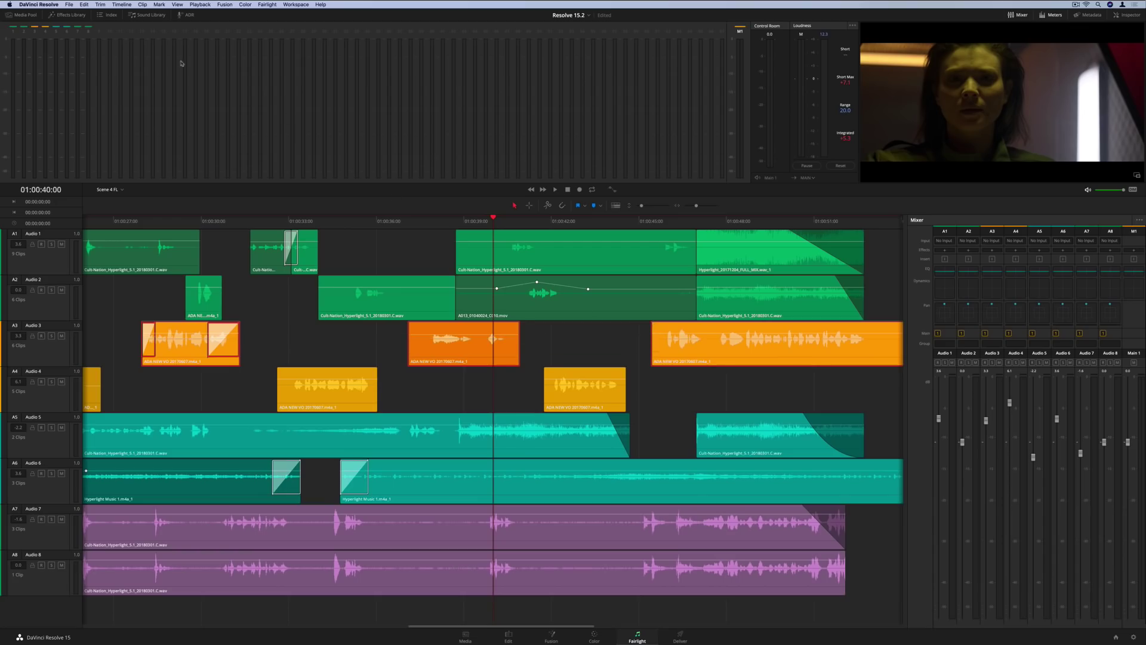
click(71, 15)
drag(324, 287, 433, 340)
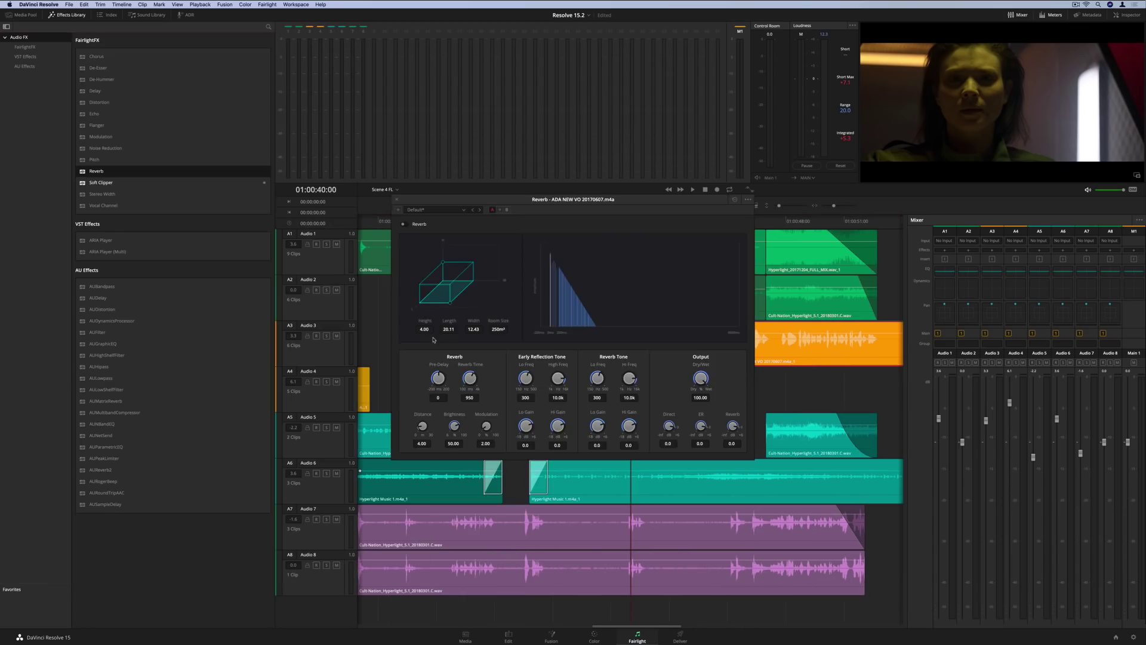
drag(435, 203, 694, 103)
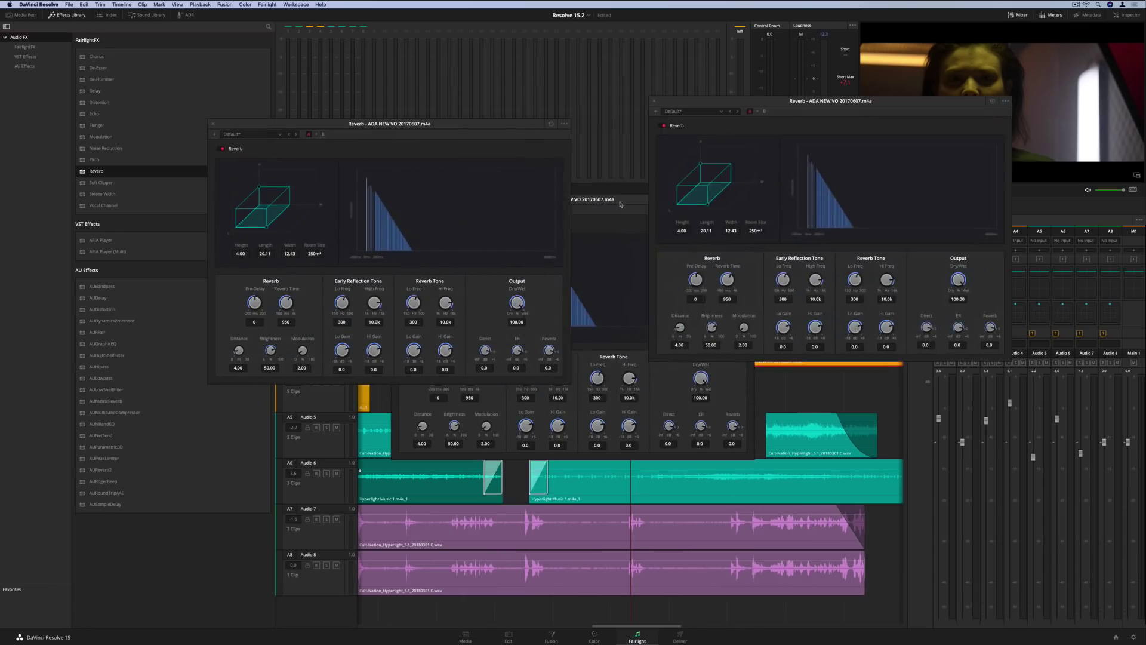
drag(443, 313, 454, 412)
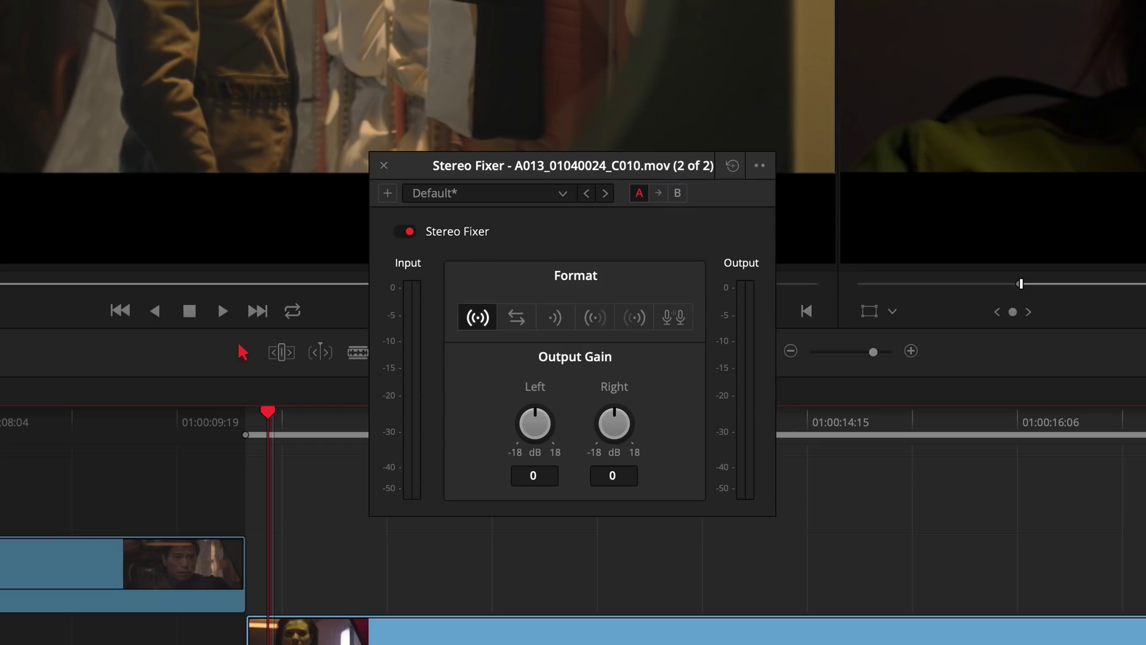
Play back the audio and switch the Stereo Fixer output to Mono format.
key(space)
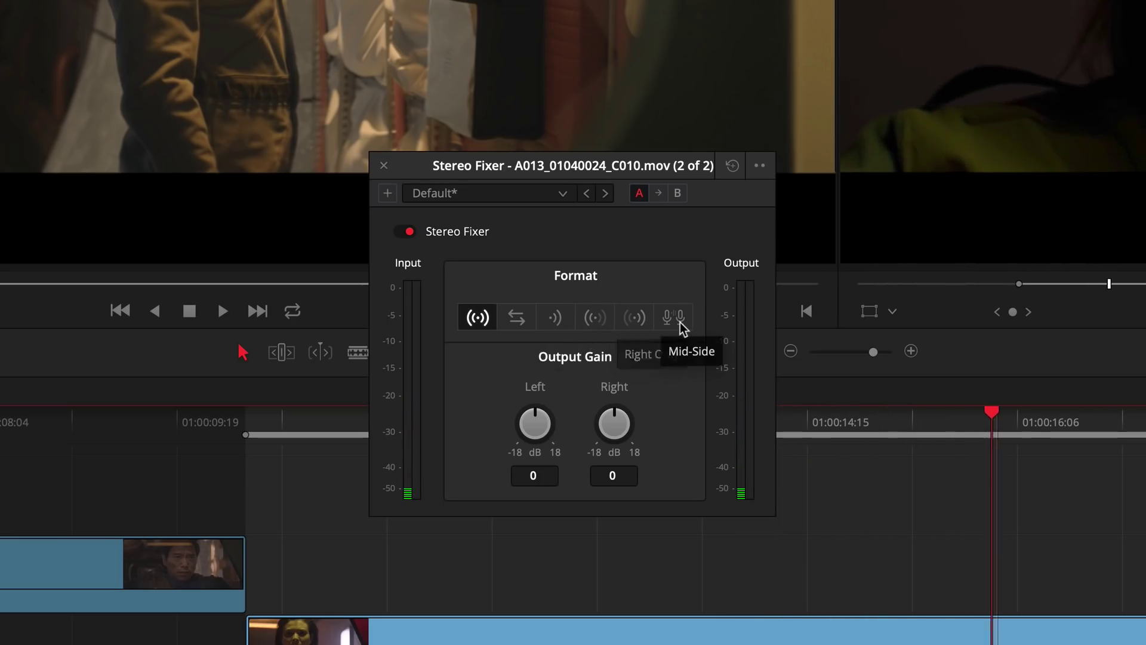
click(551, 321)
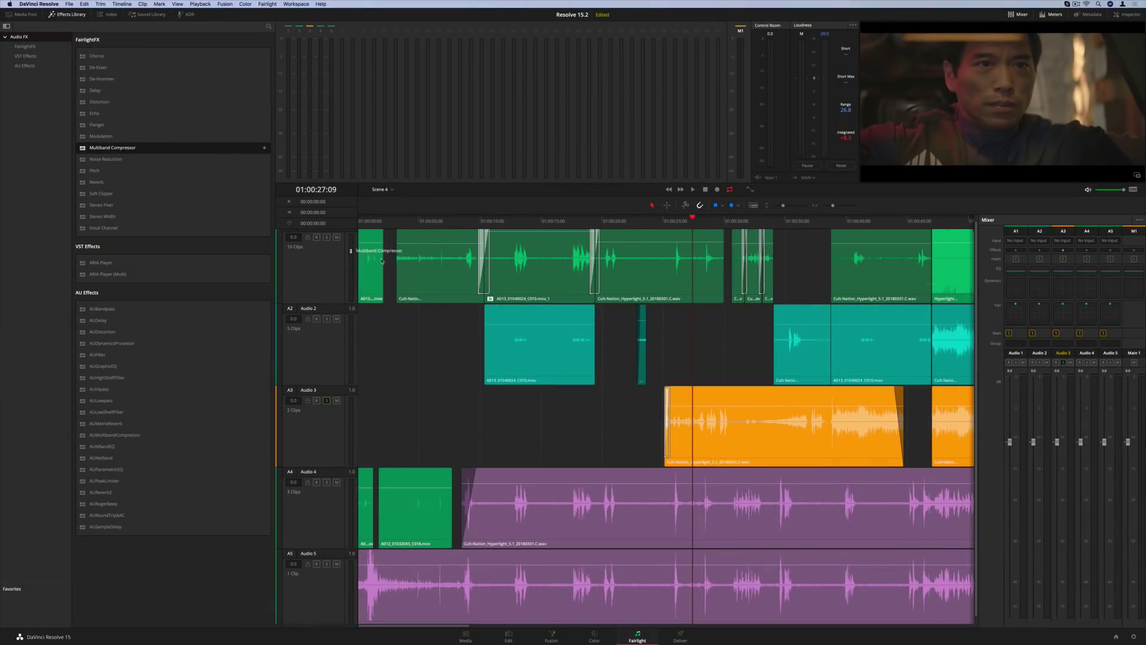
Add a Multiband Compressor to the Cult-Nation clip, audition band 2 solo, and boost its gain to 7.9 dB.
drag(382, 261, 681, 409)
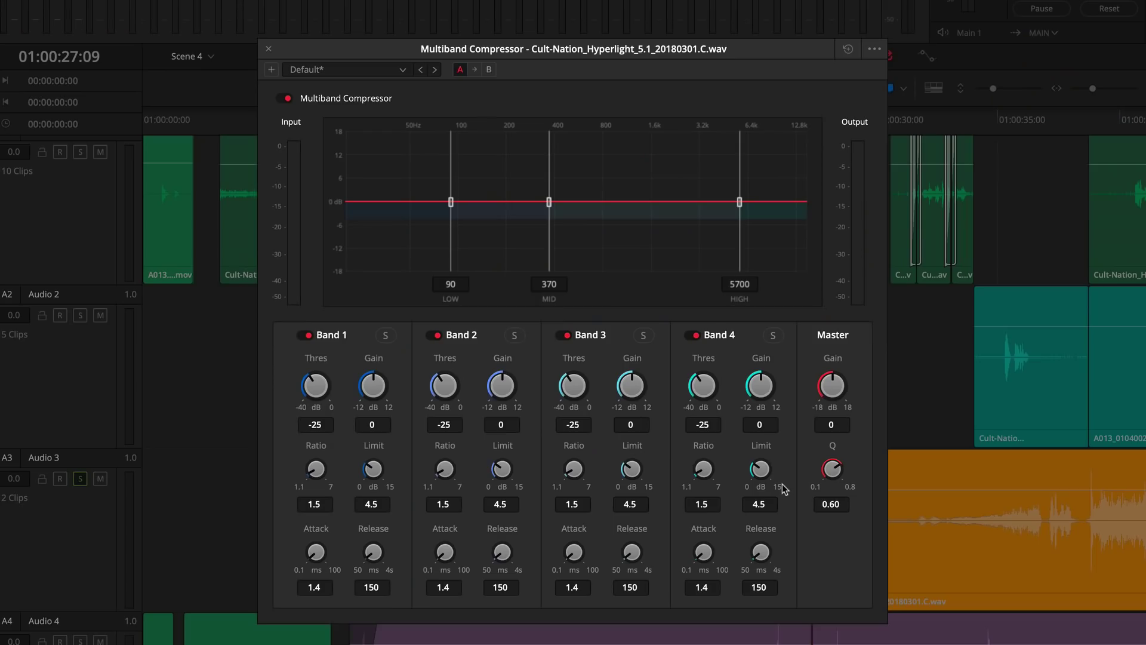
key(space)
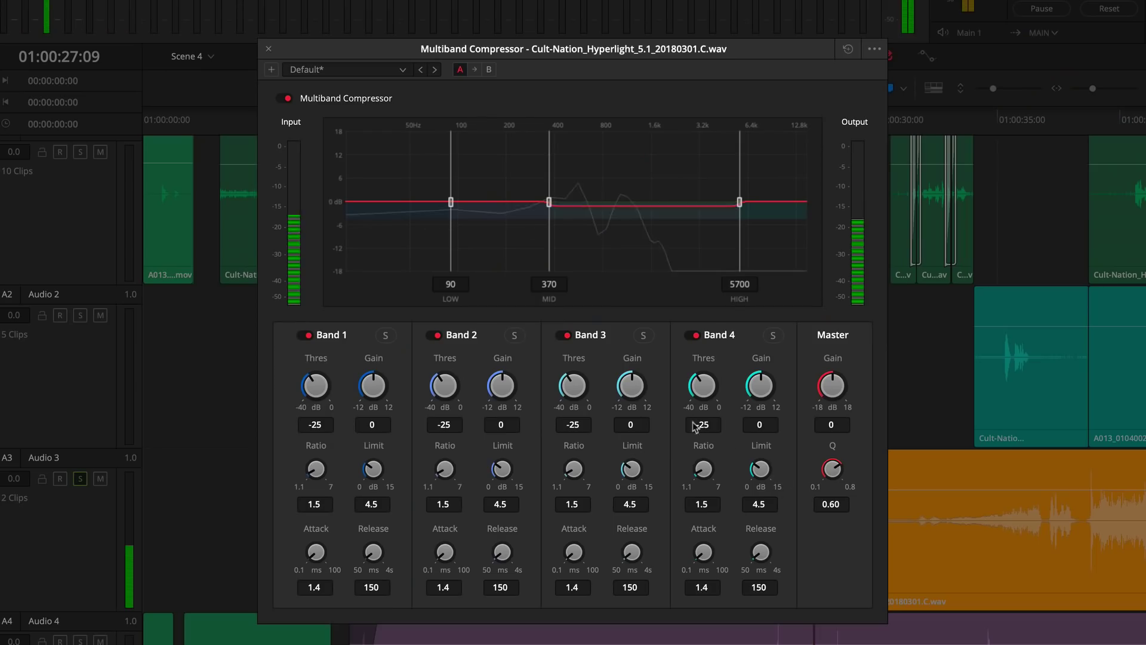
click(515, 338)
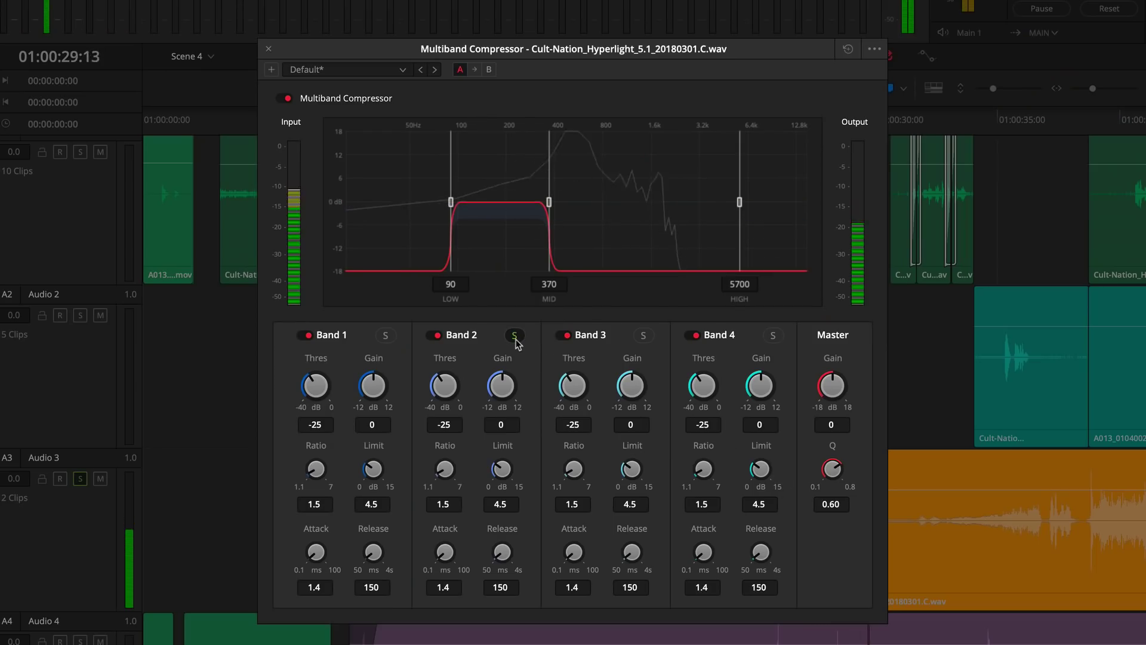
click(515, 338)
drag(501, 376, 595, 437)
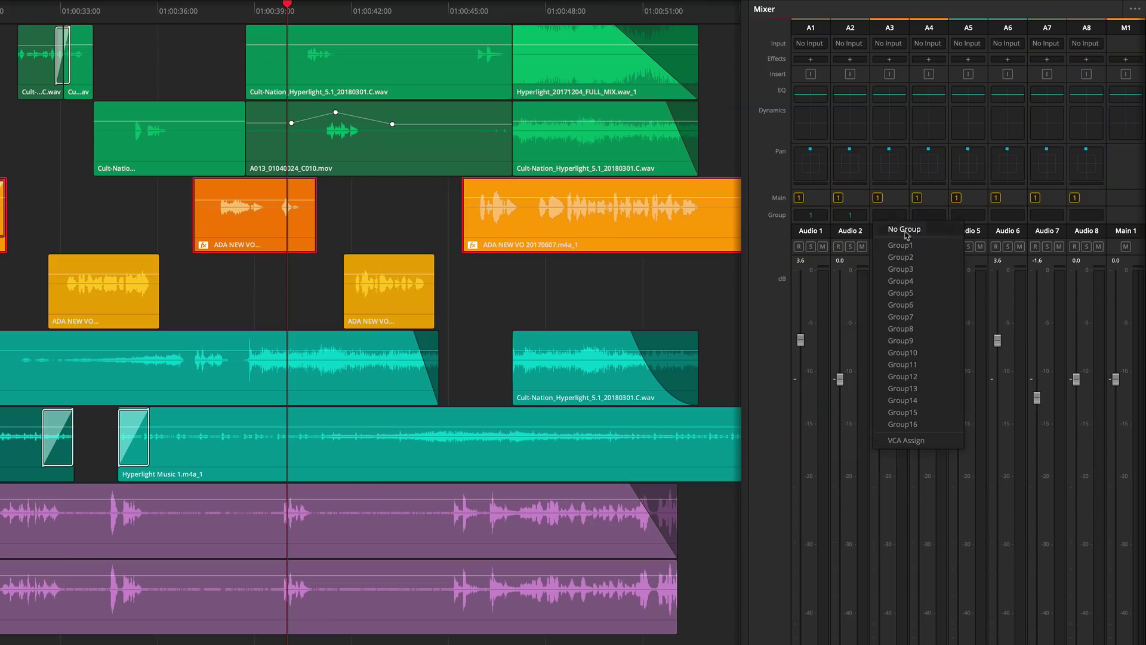
Assign tracks to mixer groups: Audio 4 and 5 to group 3, Audio 6 to group 1.
click(996, 361)
click(1015, 345)
click(939, 269)
click(969, 215)
click(979, 268)
click(1007, 215)
click(1018, 245)
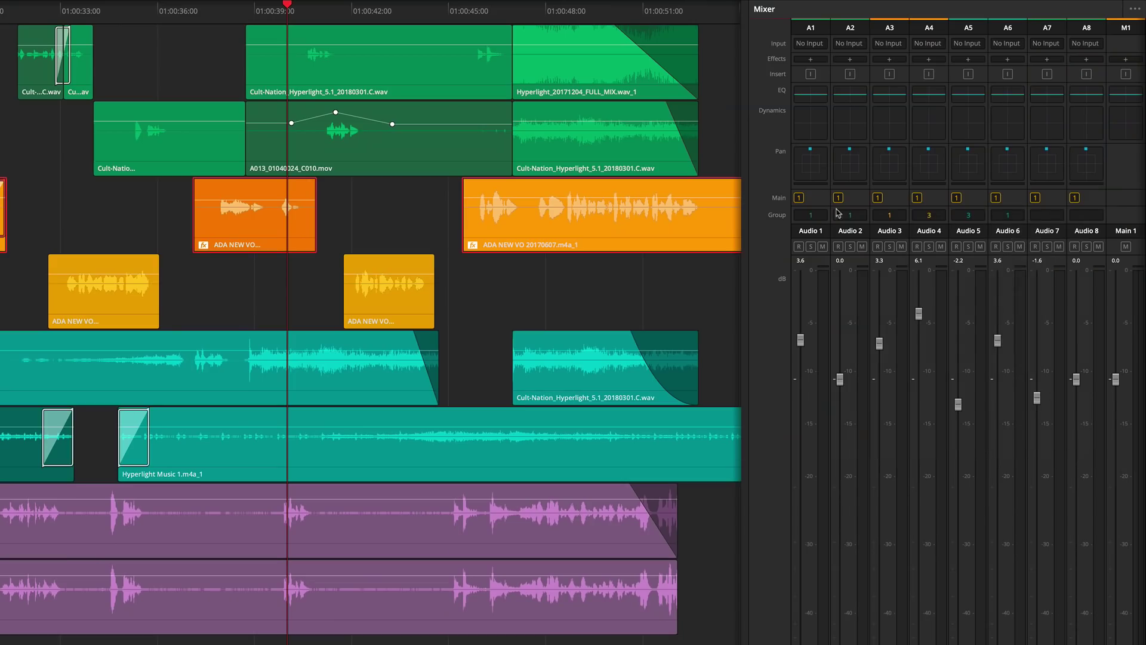
Widen the mixer, lower the Group 1 fader to -4.5, mute Audio 2, and toggle the Group 1 mute.
drag(748, 201, 493, 266)
drag(1063, 379, 1063, 432)
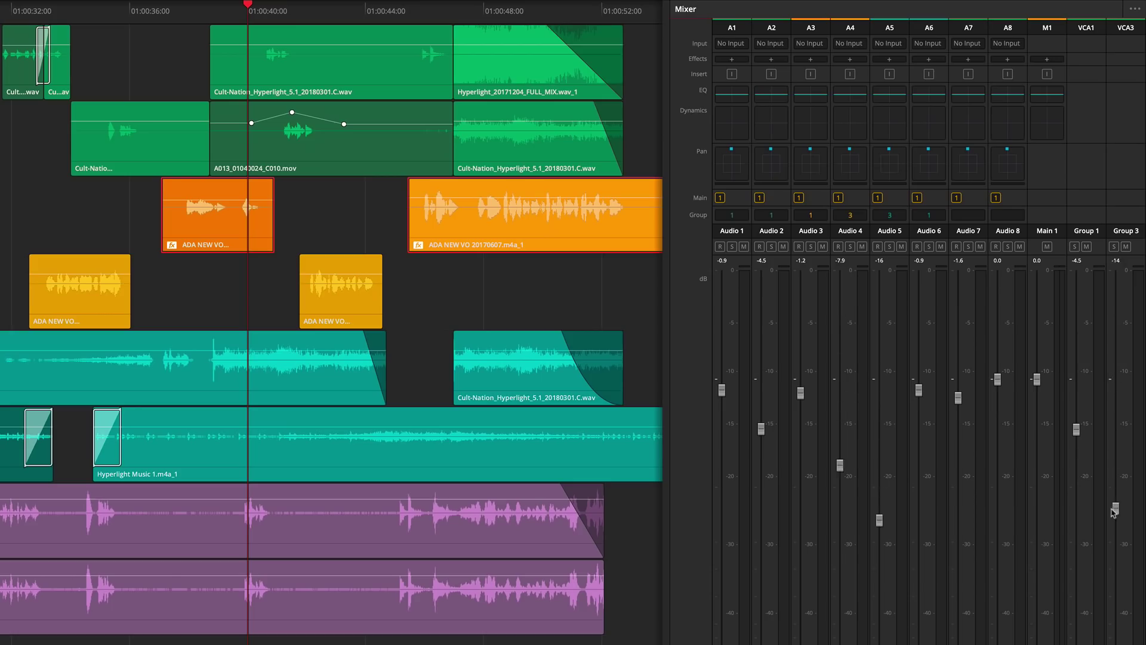
click(783, 246)
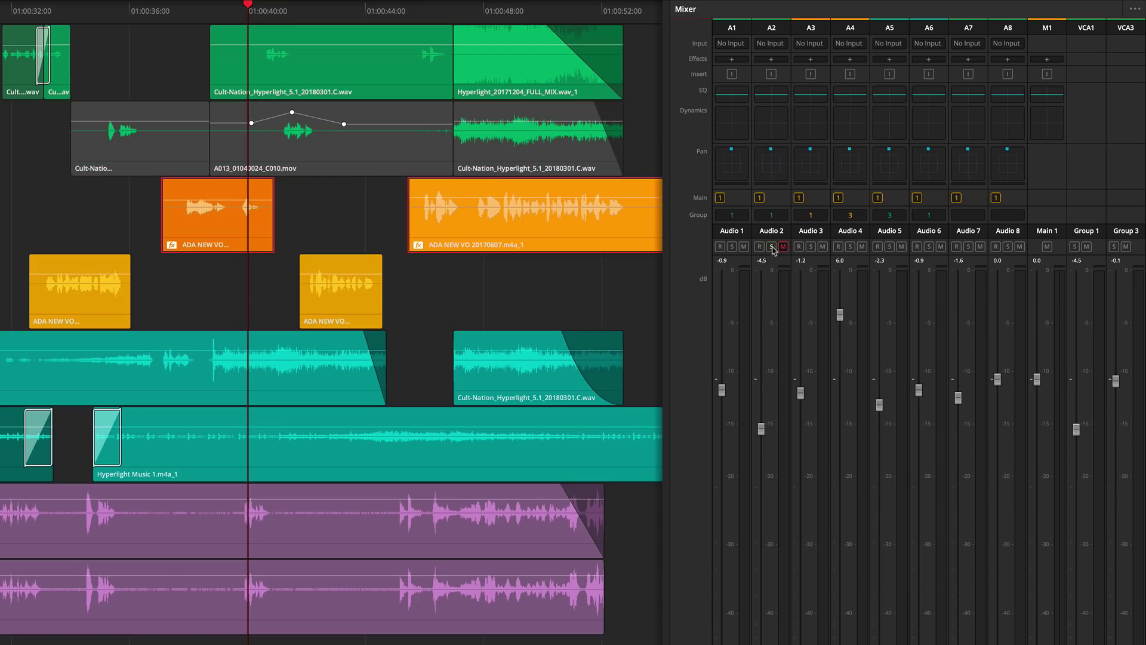
click(1086, 247)
click(1087, 247)
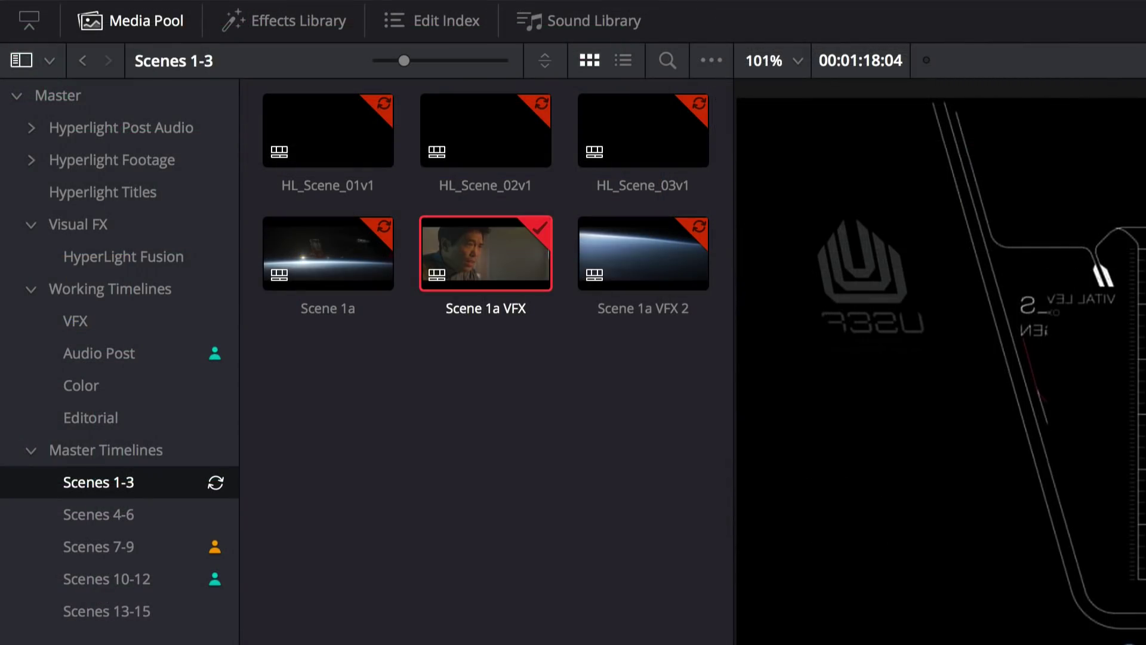
Refresh the Scenes 1-3 bin in the Media Pool to load collaborators' timeline updates.
click(216, 483)
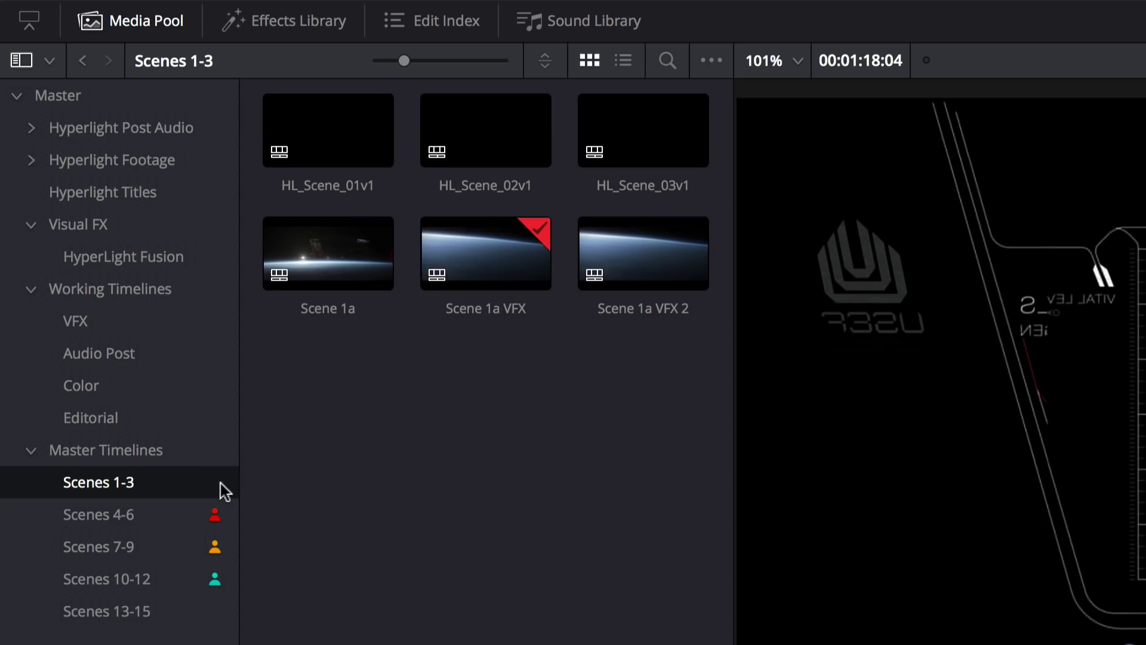